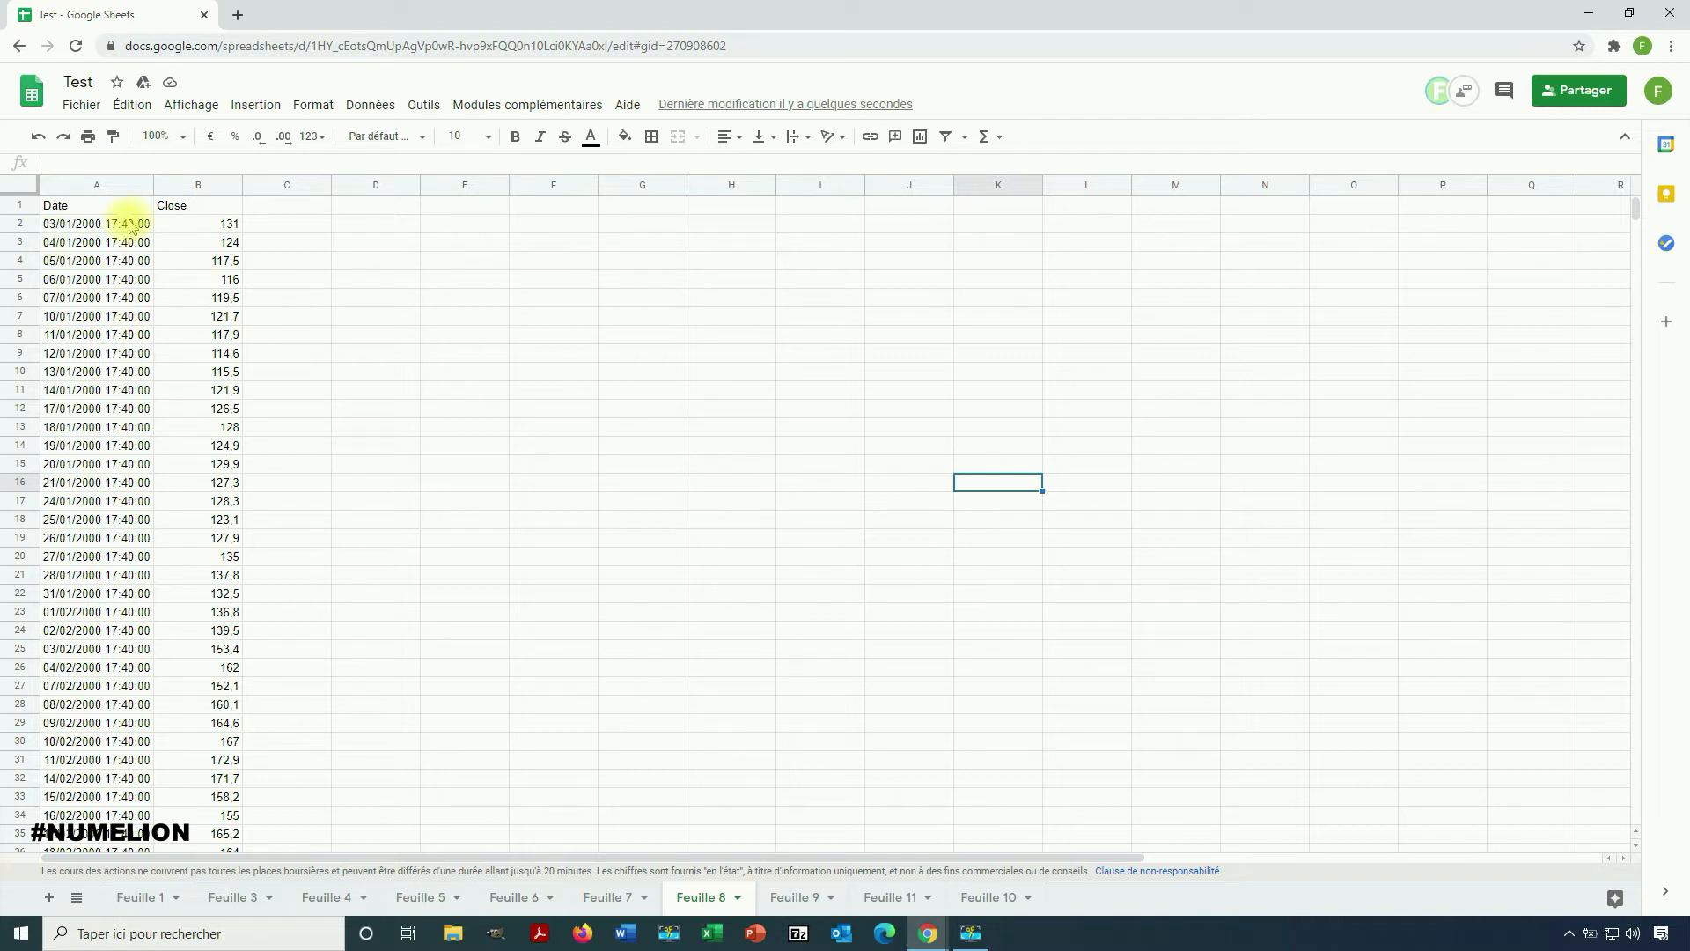
# Insert a chart from column A and set its type to Graphique chronologique.
pyautogui.click(95, 184)
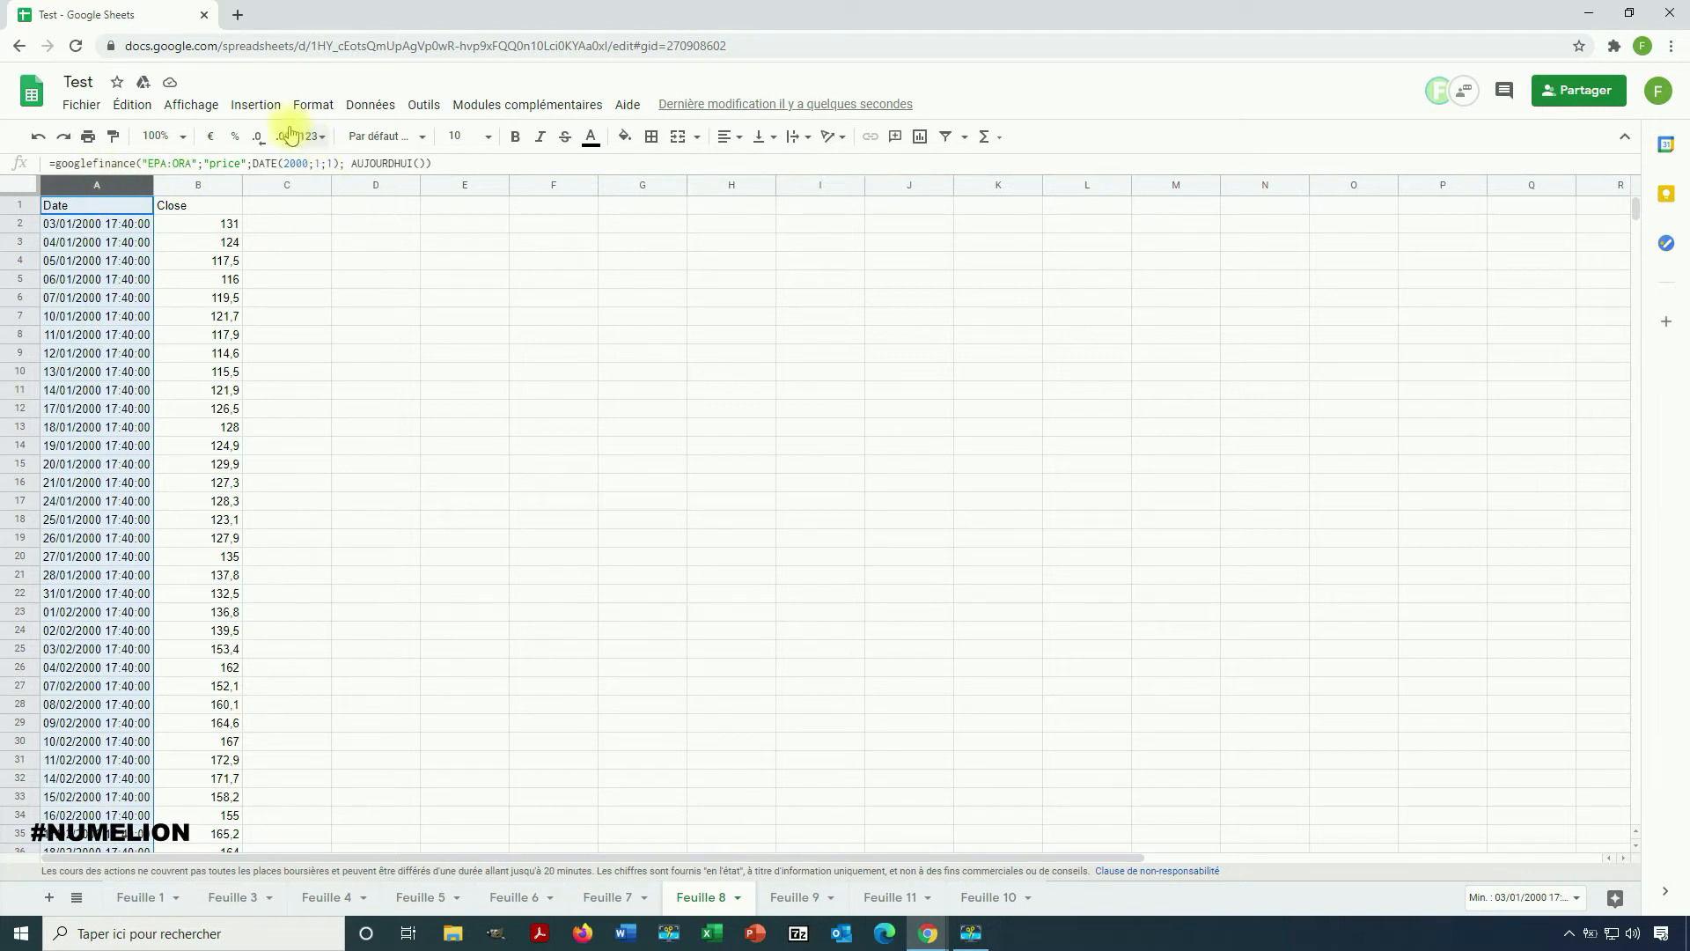
pyautogui.click(255, 106)
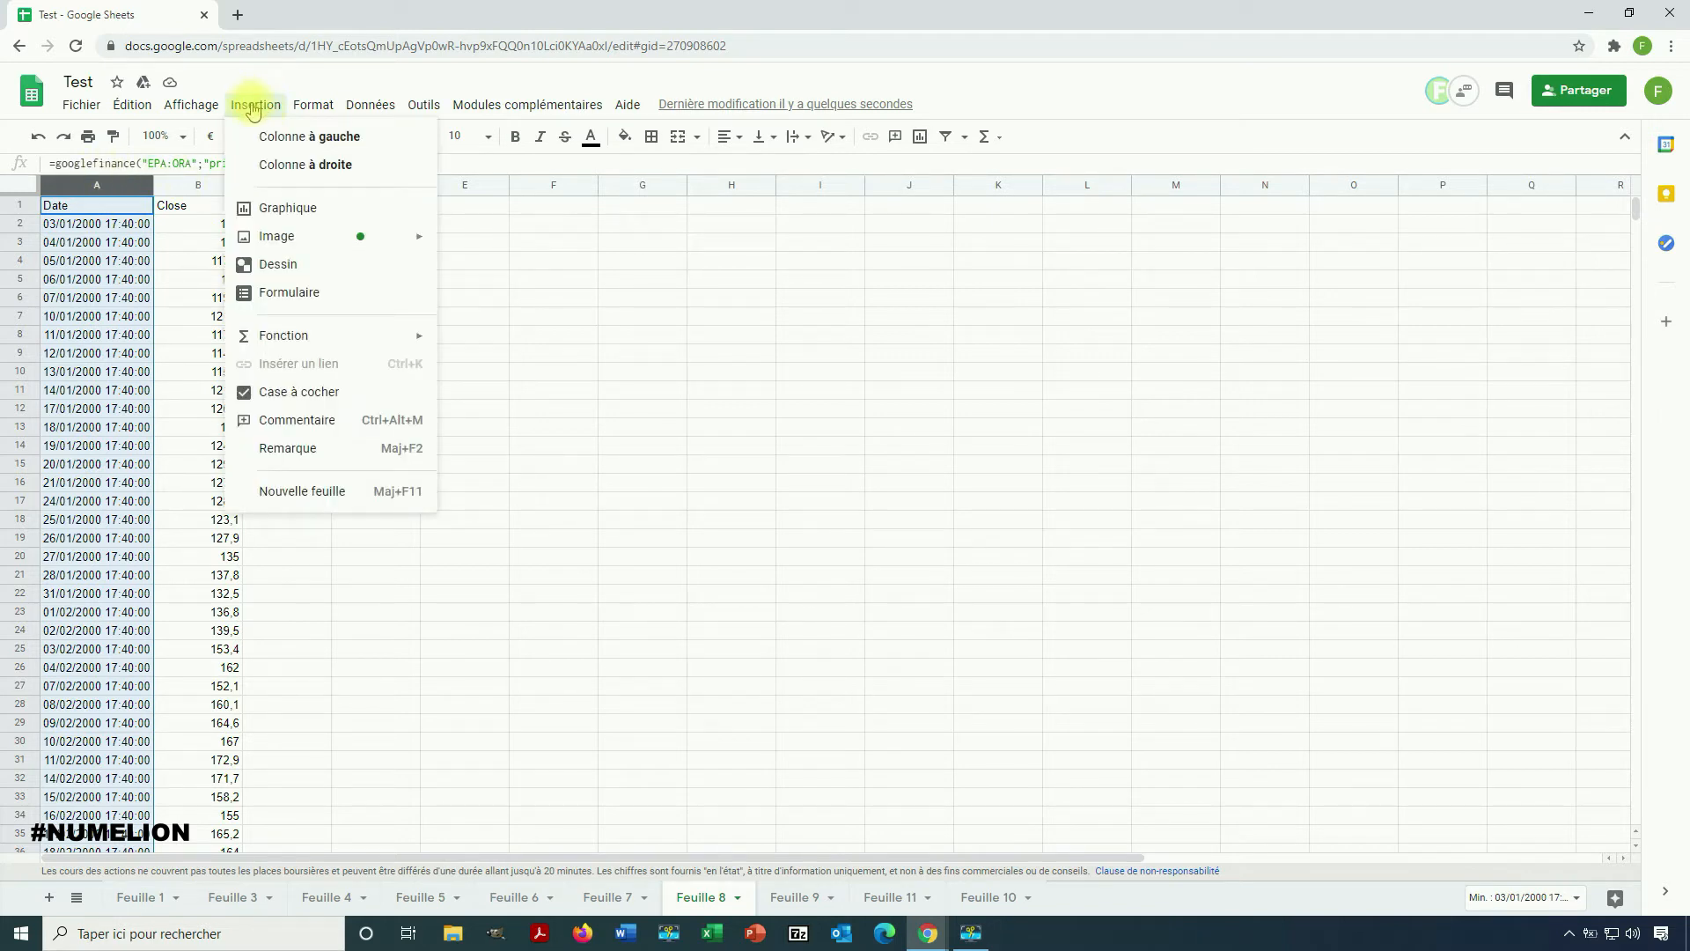
pyautogui.click(283, 208)
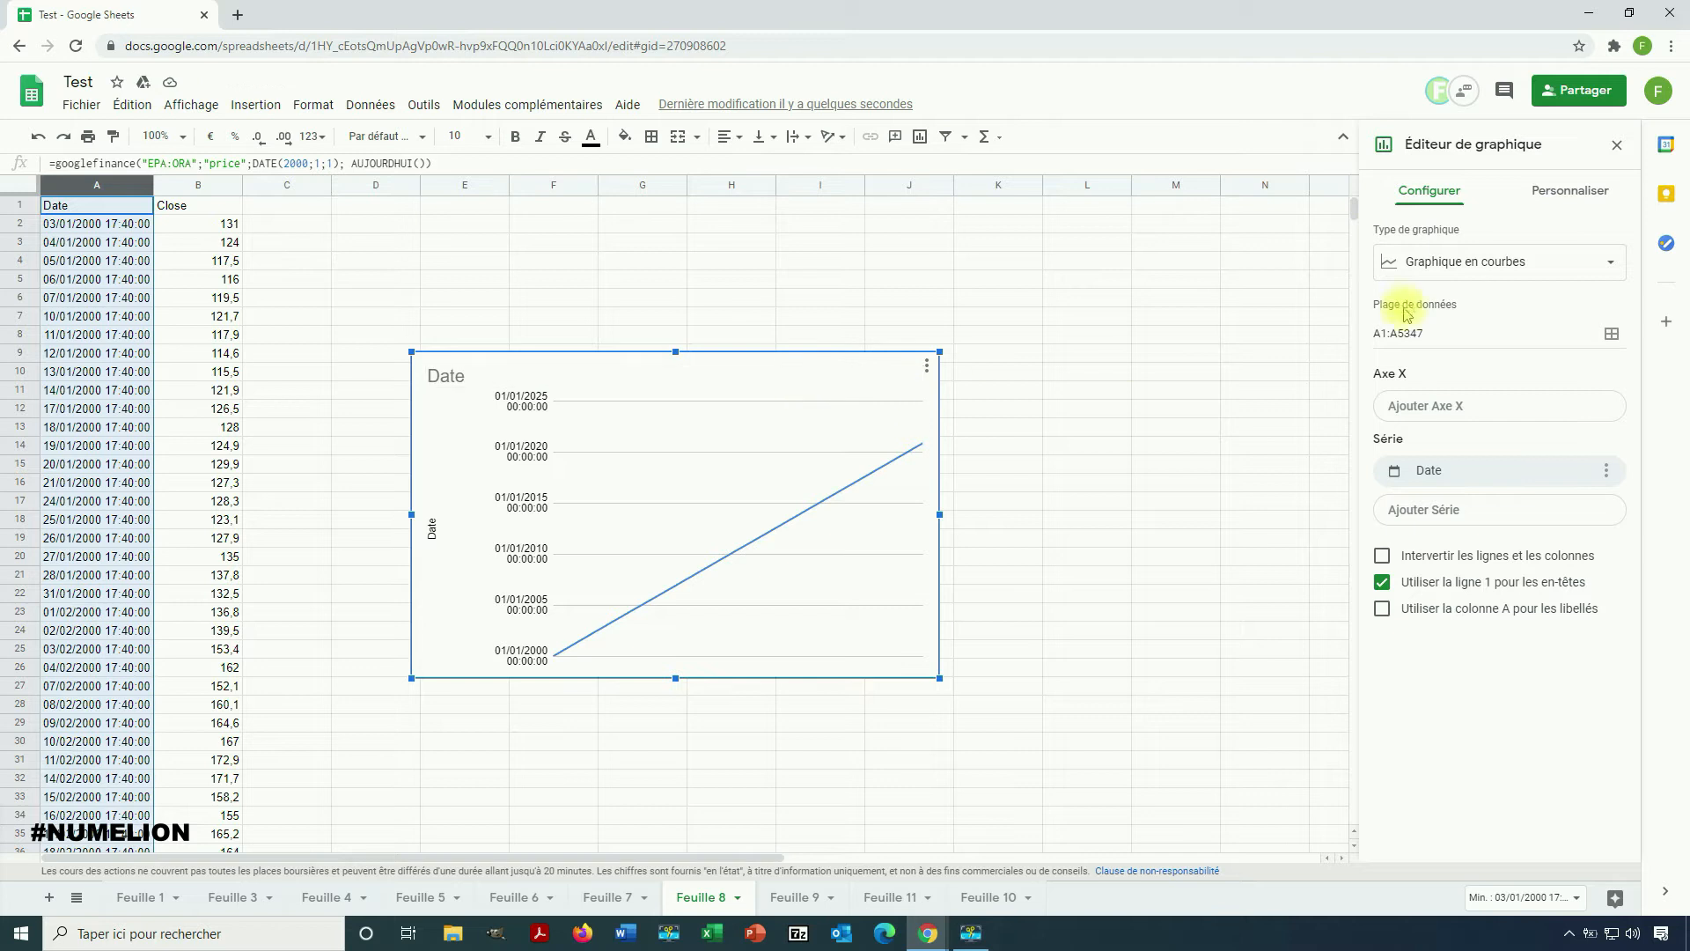
pyautogui.click(1454, 275)
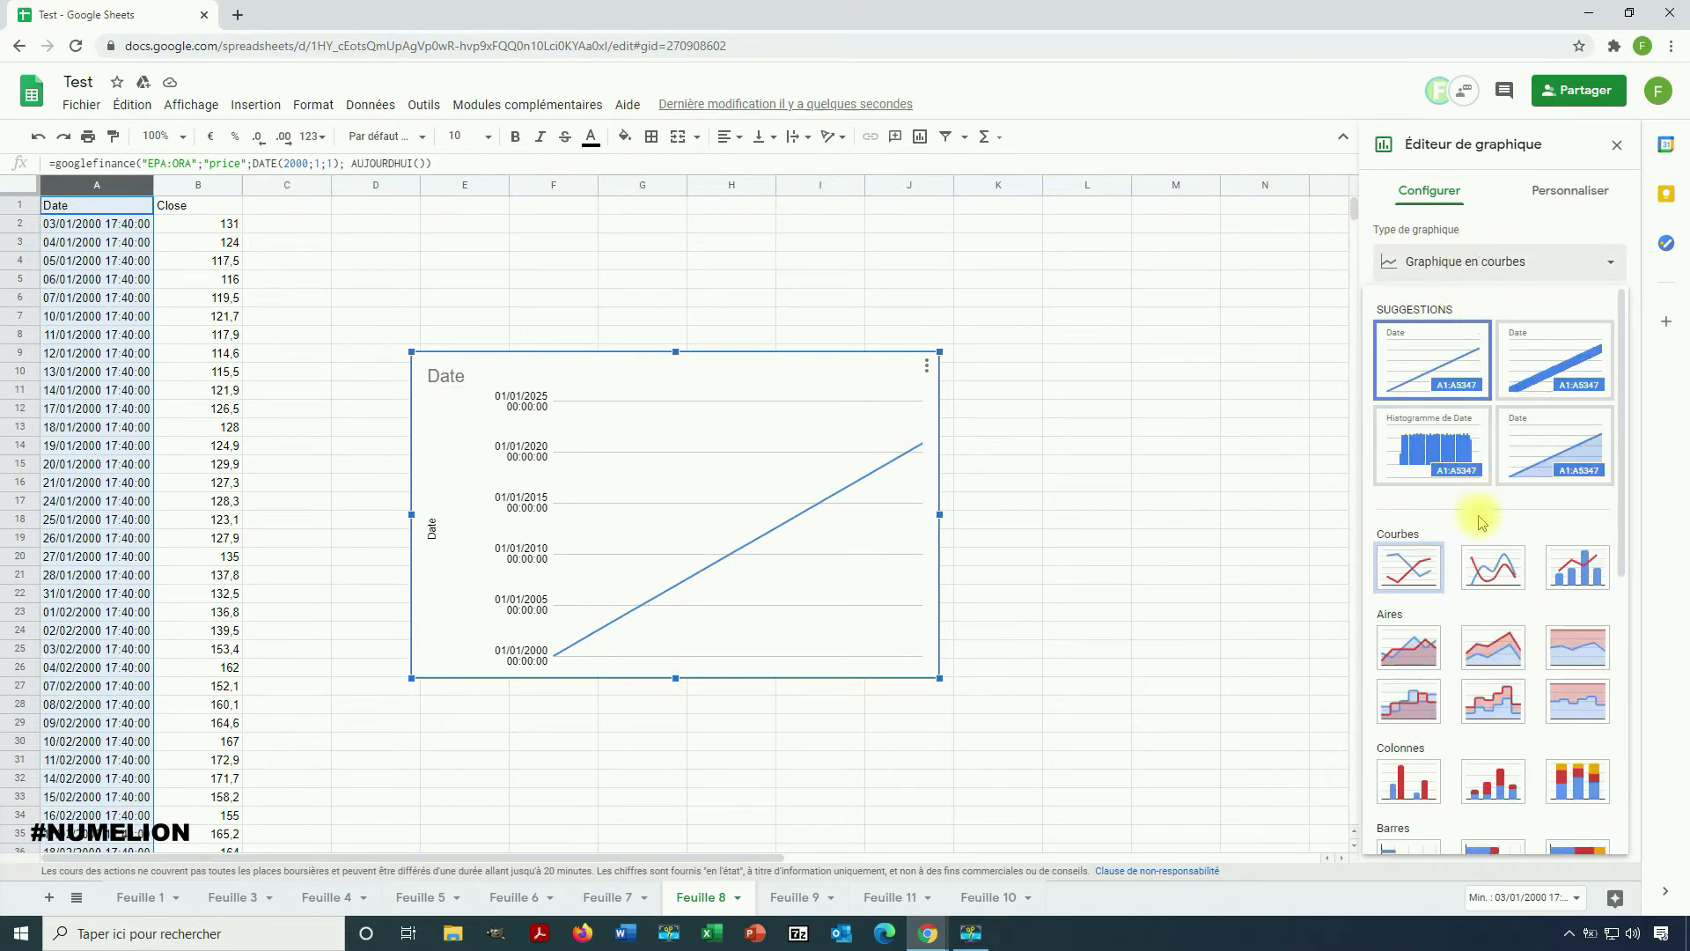
pyautogui.scroll(-5, 1497, 545)
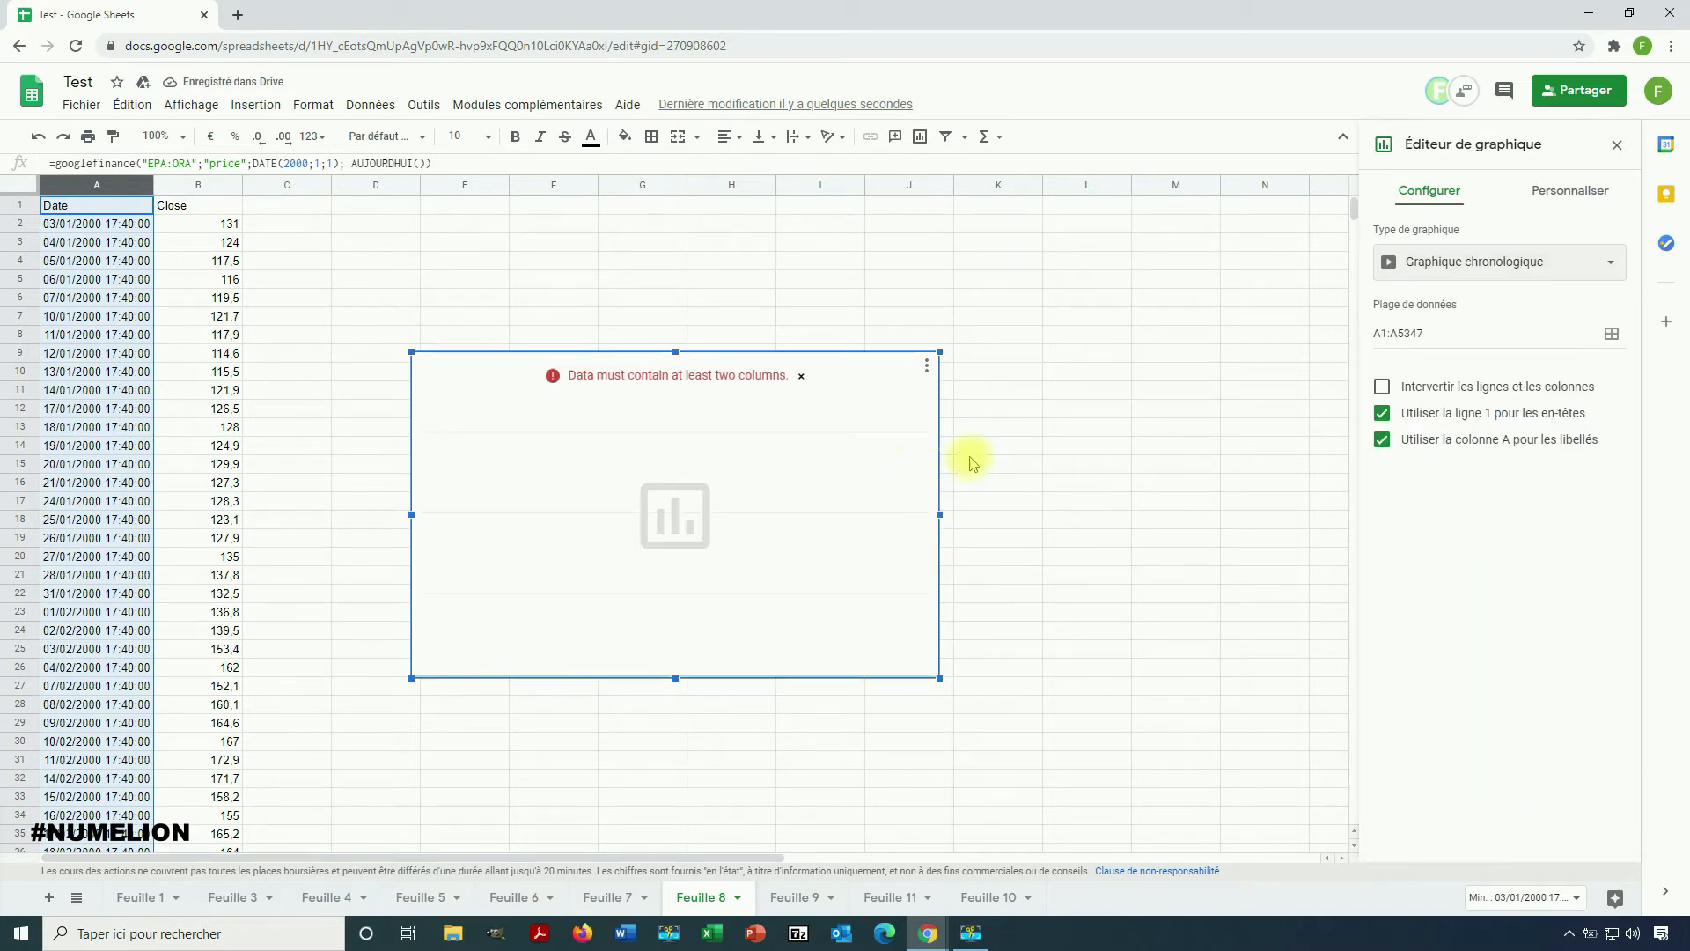
# Set the chart's data range to columns A:B and enlarge the chart to span about columns E to M, down to row 35.
pyautogui.click(1607, 335)
pyautogui.moveTo(773, 355); pyautogui.dragTo(730, 355)
pyautogui.press('BackSpace')
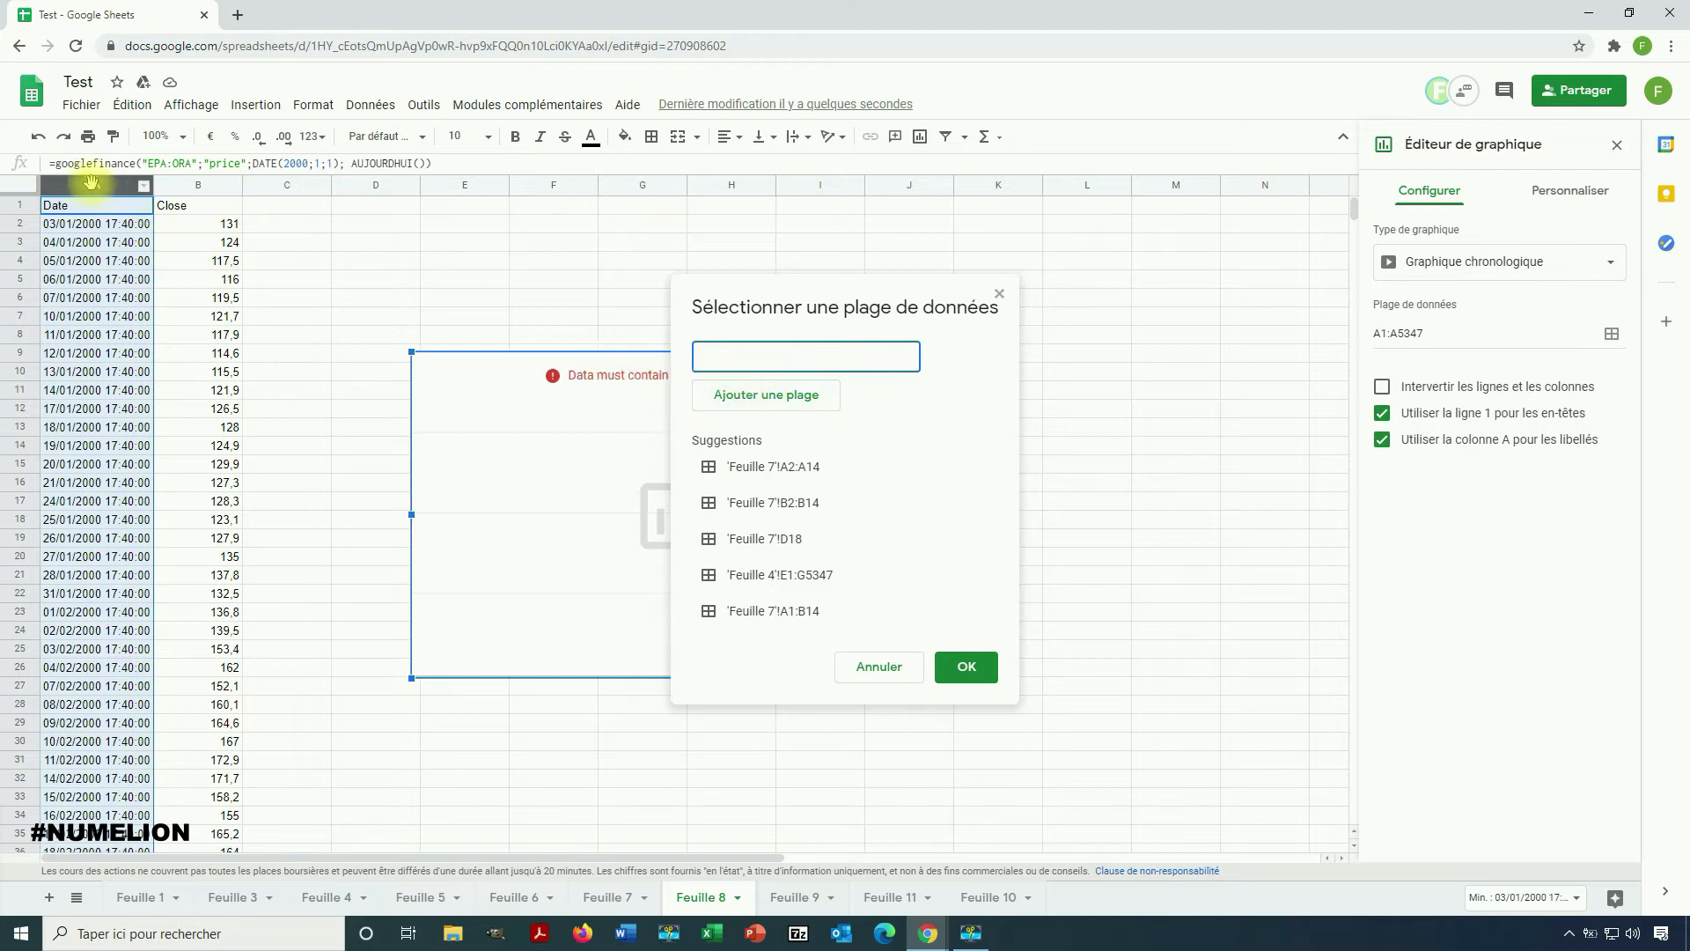
pyautogui.click(180, 185)
pyautogui.click(97, 185)
pyautogui.keyDown('shift'); pyautogui.click(192, 185); pyautogui.keyUp('shift')
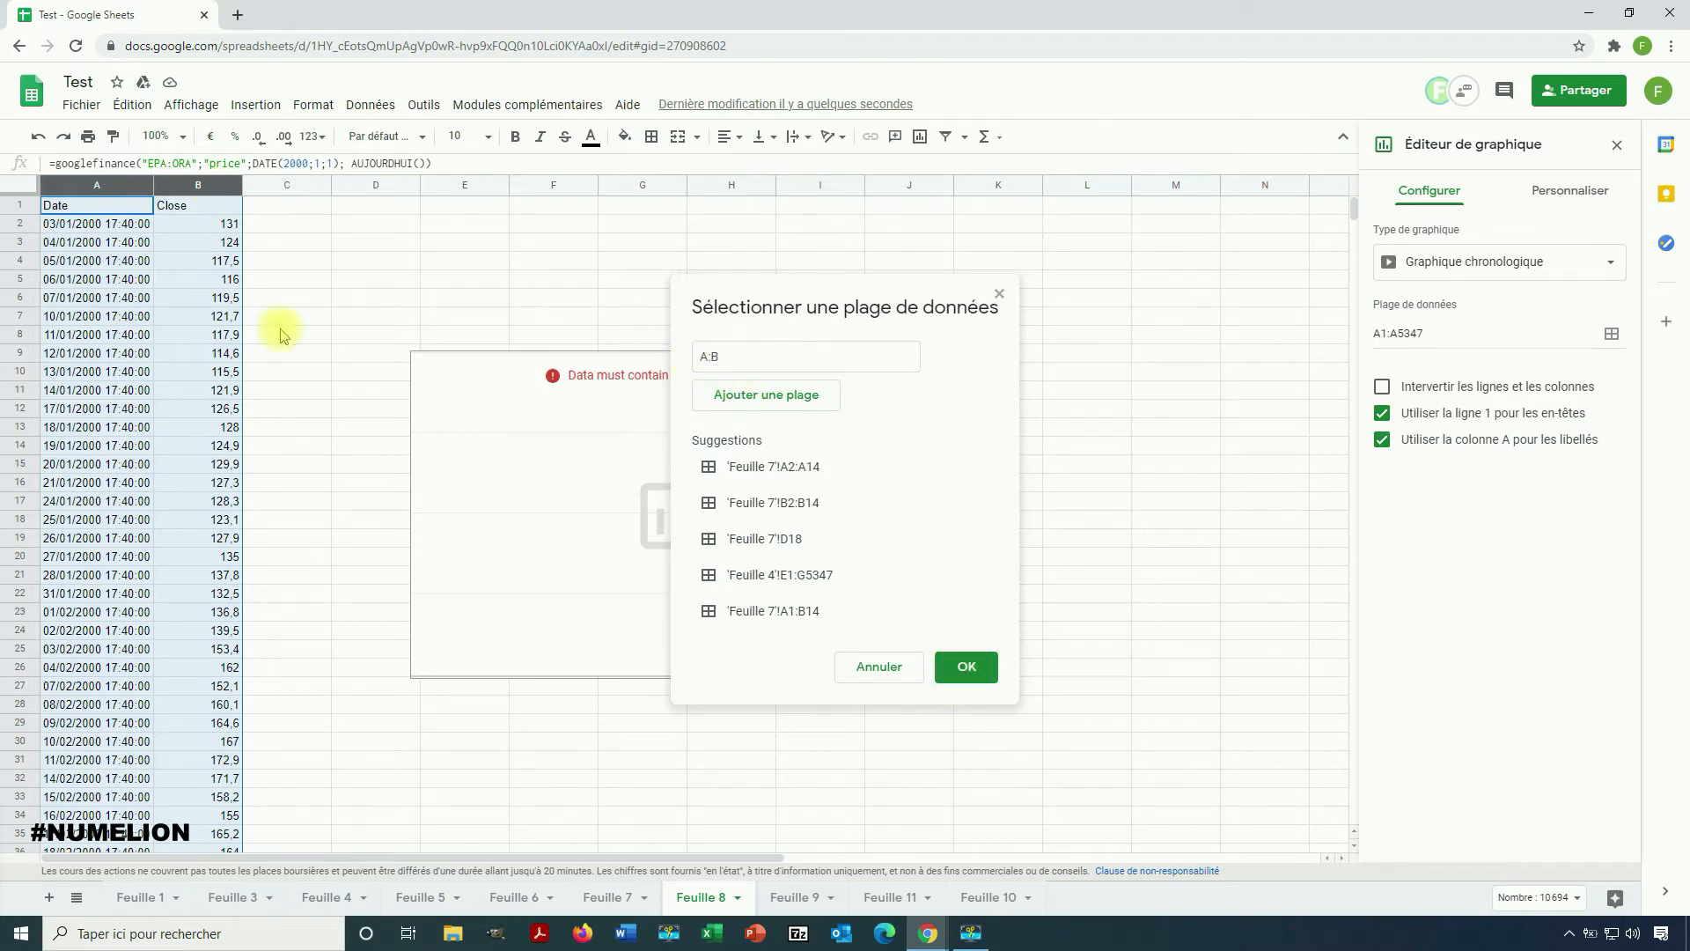
pyautogui.click(737, 356)
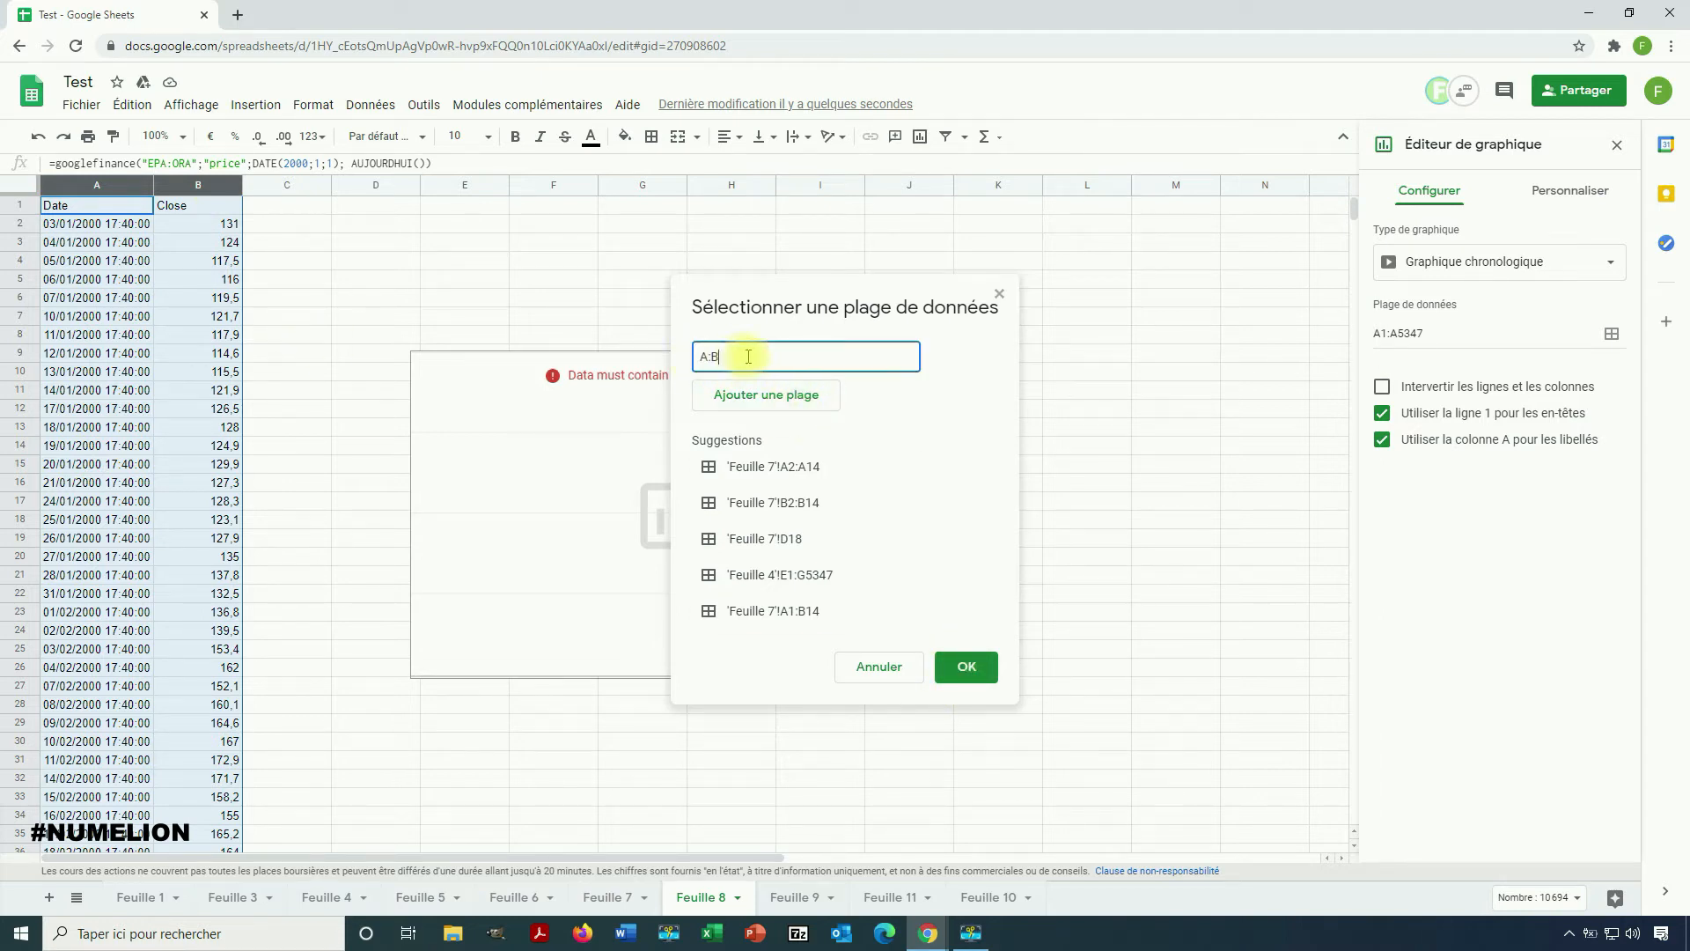
pyautogui.click(966, 666)
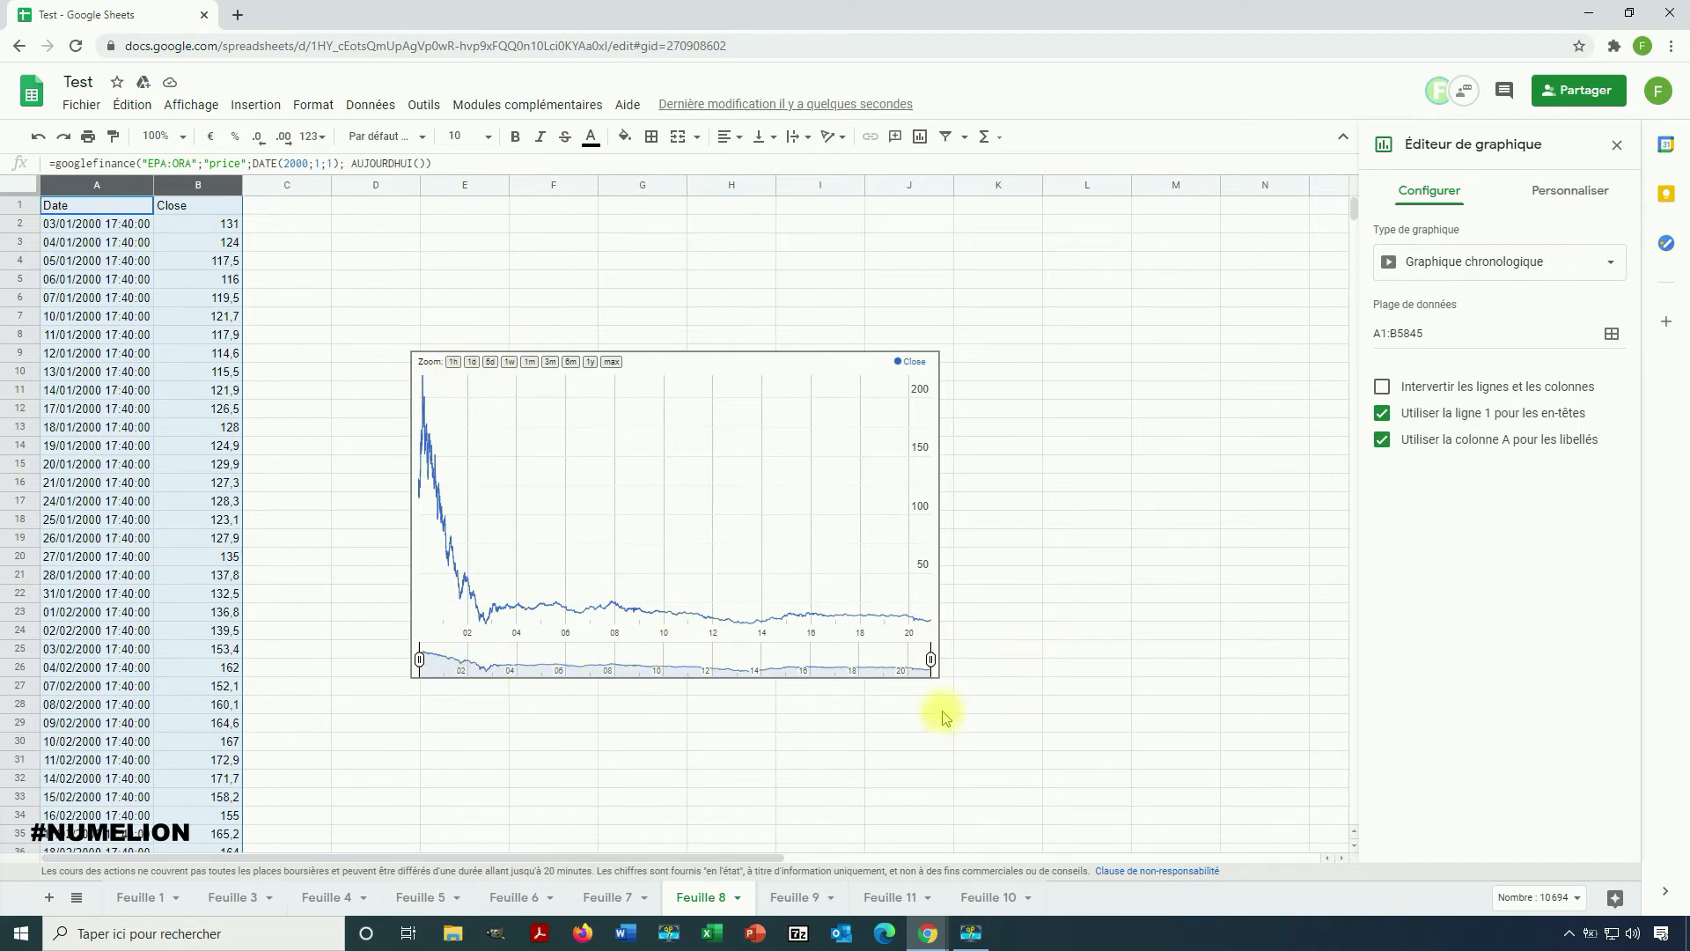
pyautogui.moveTo(933, 672); pyautogui.dragTo(1212, 844)
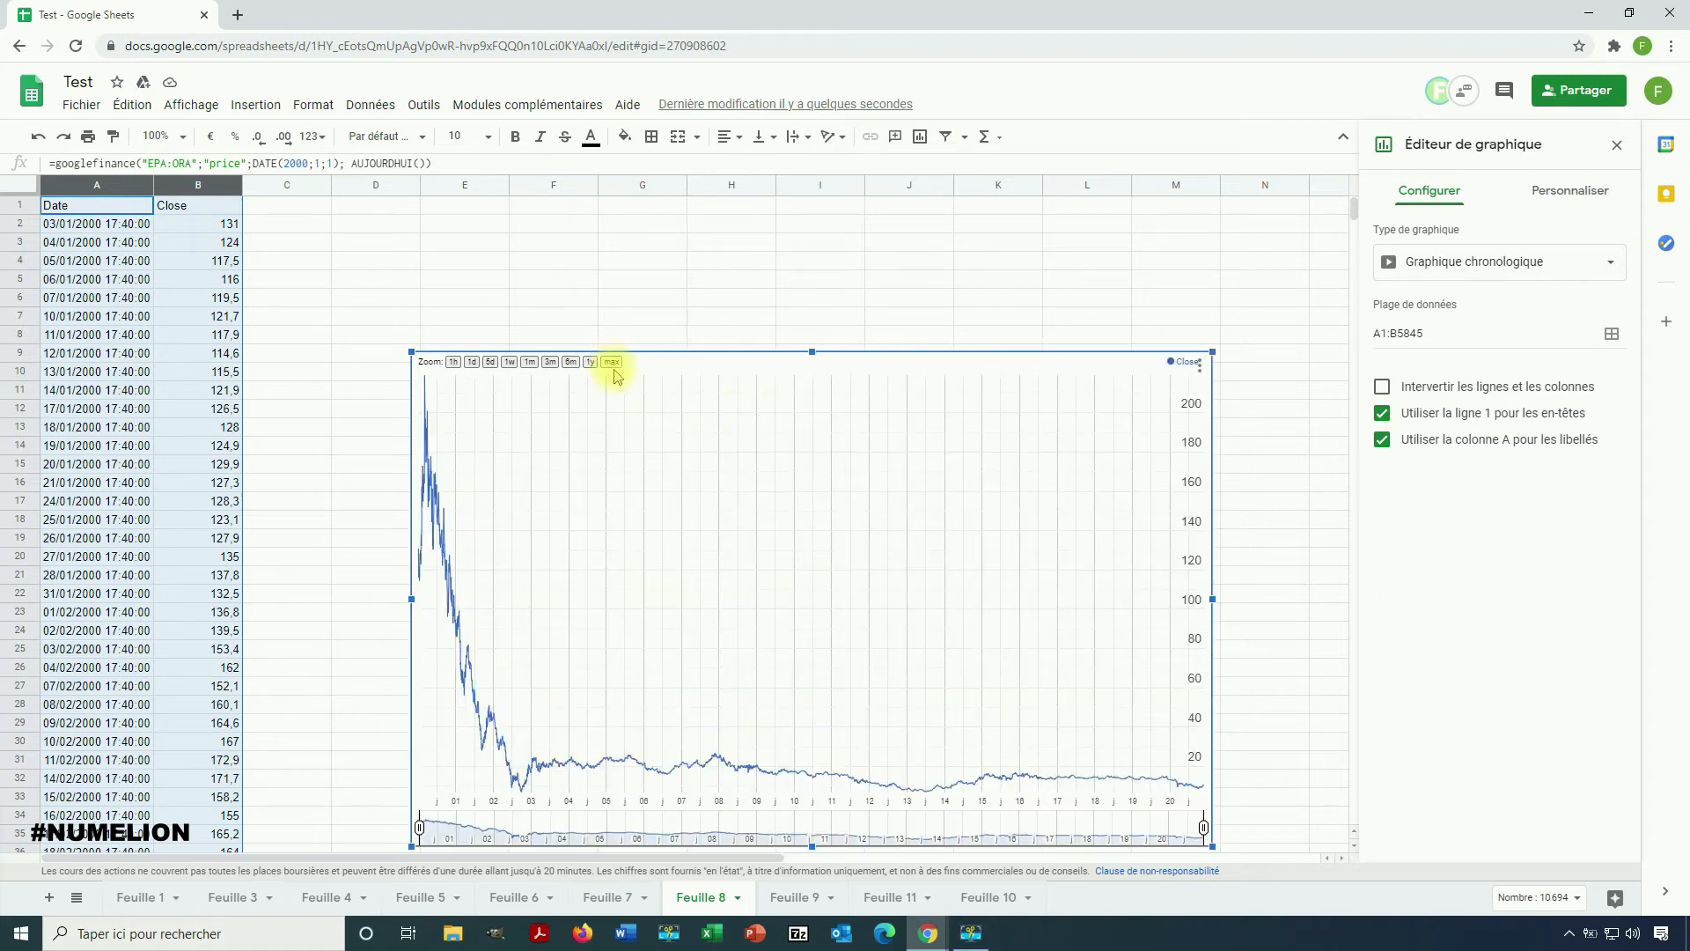
# Try the 6m zoom on the chart, and narrow the displayed period to roughly January through December 2018.
pyautogui.click(571, 366)
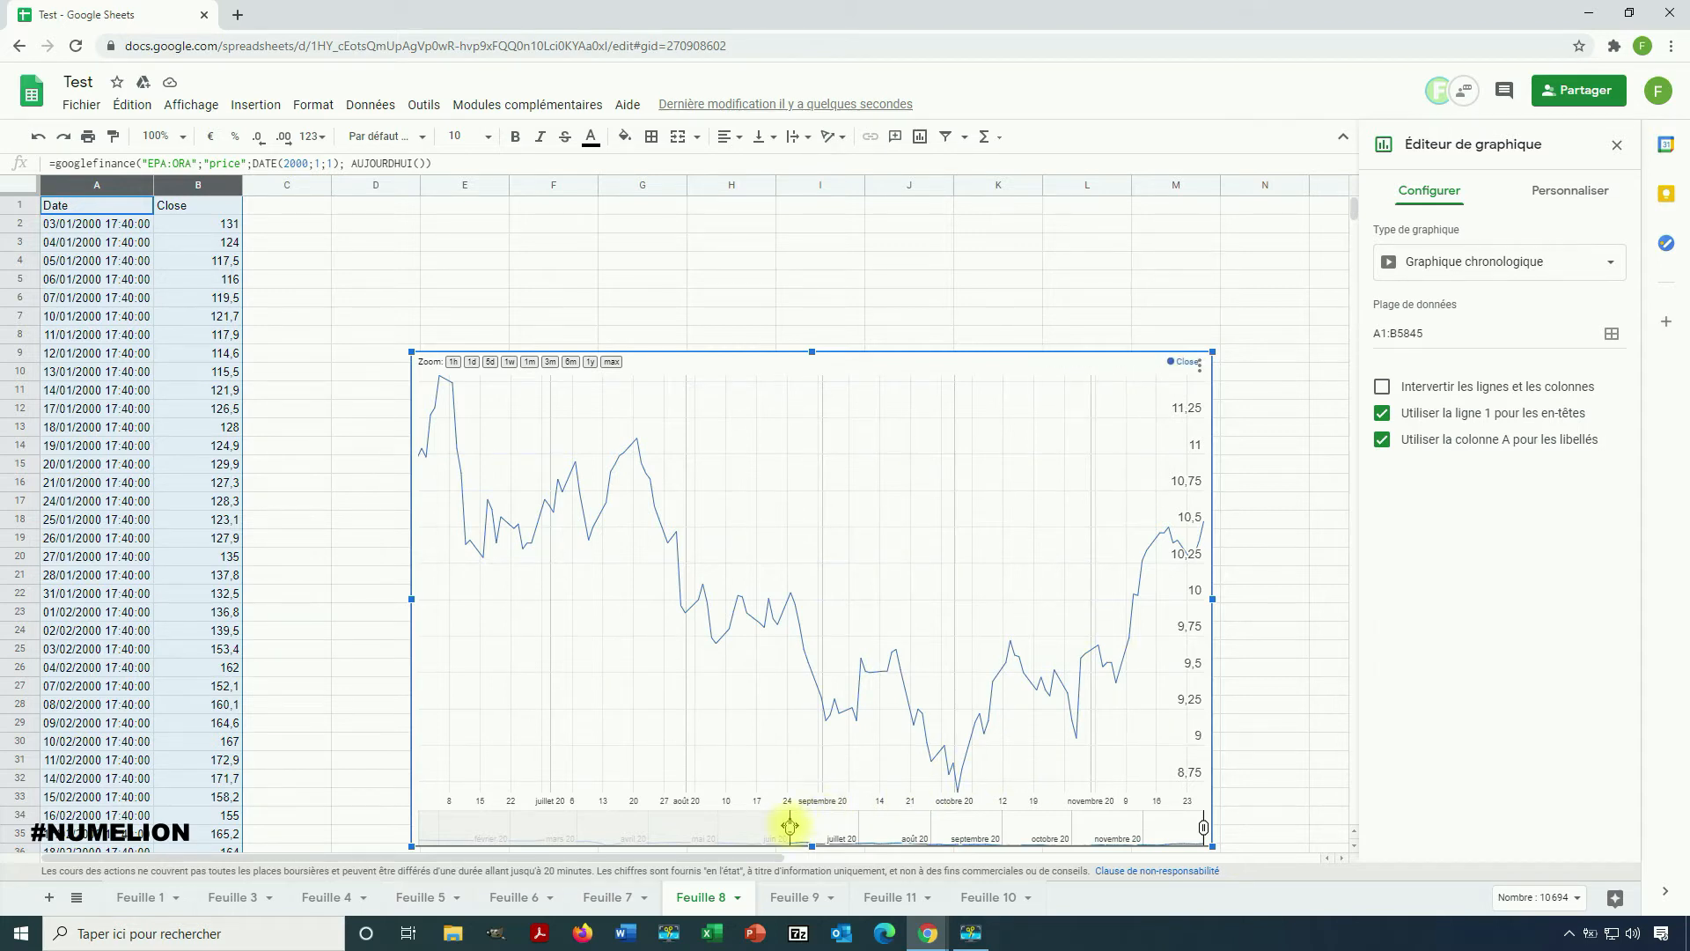
pyautogui.moveTo(789, 825); pyautogui.dragTo(503, 822)
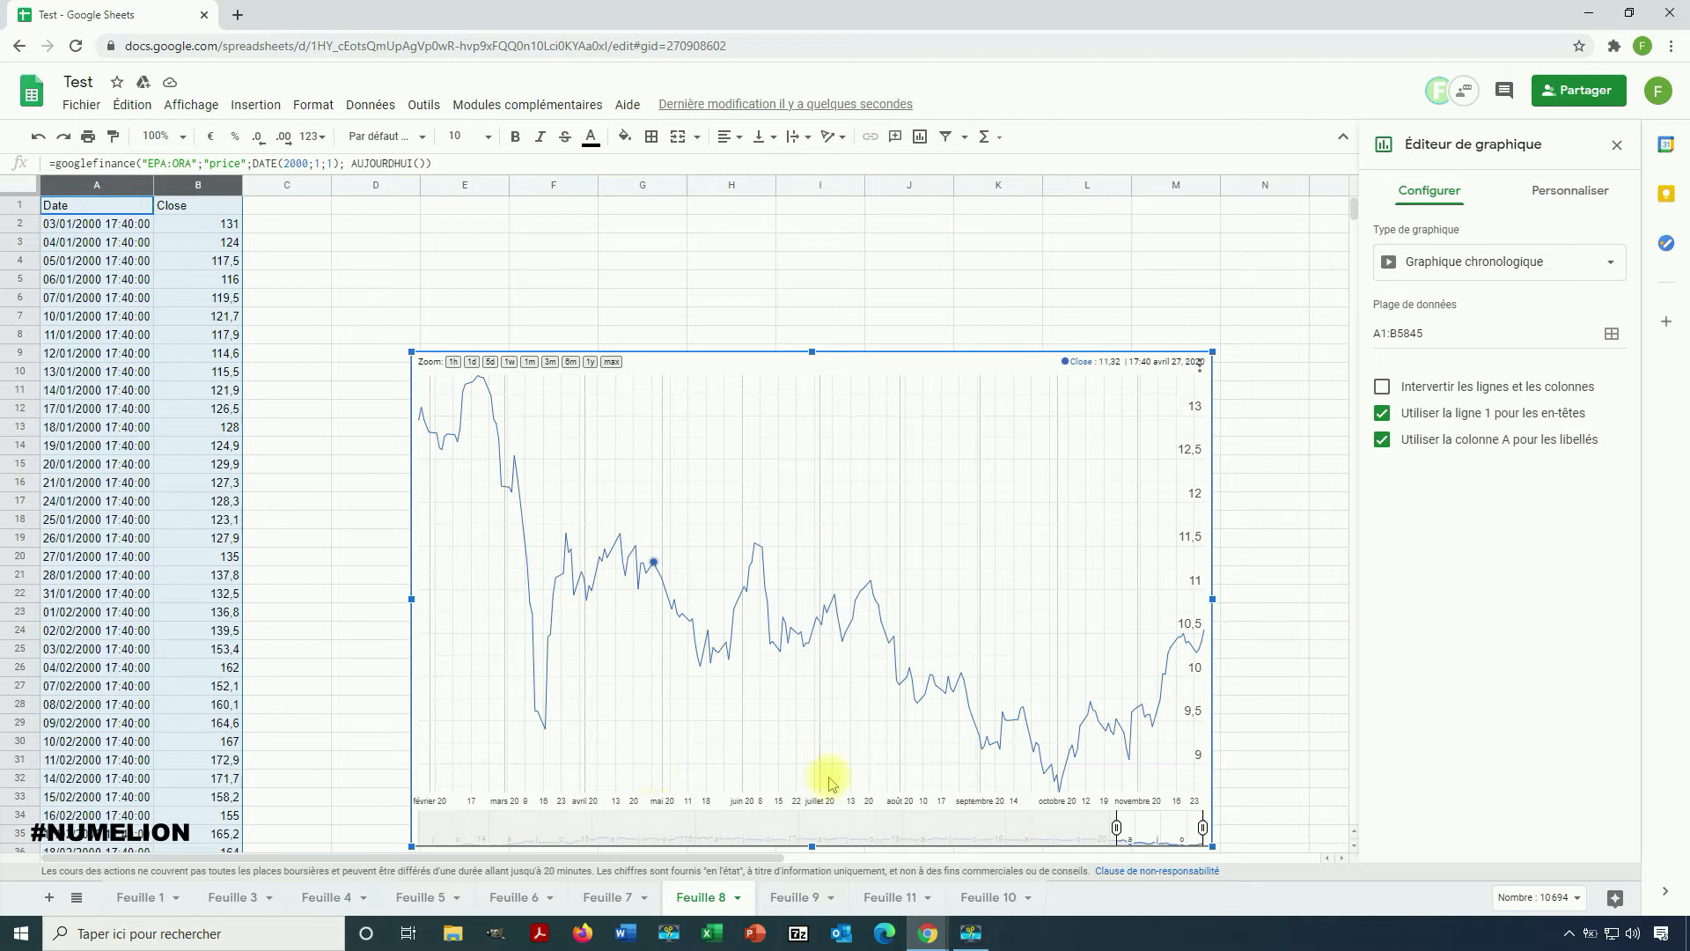
pyautogui.click(861, 827)
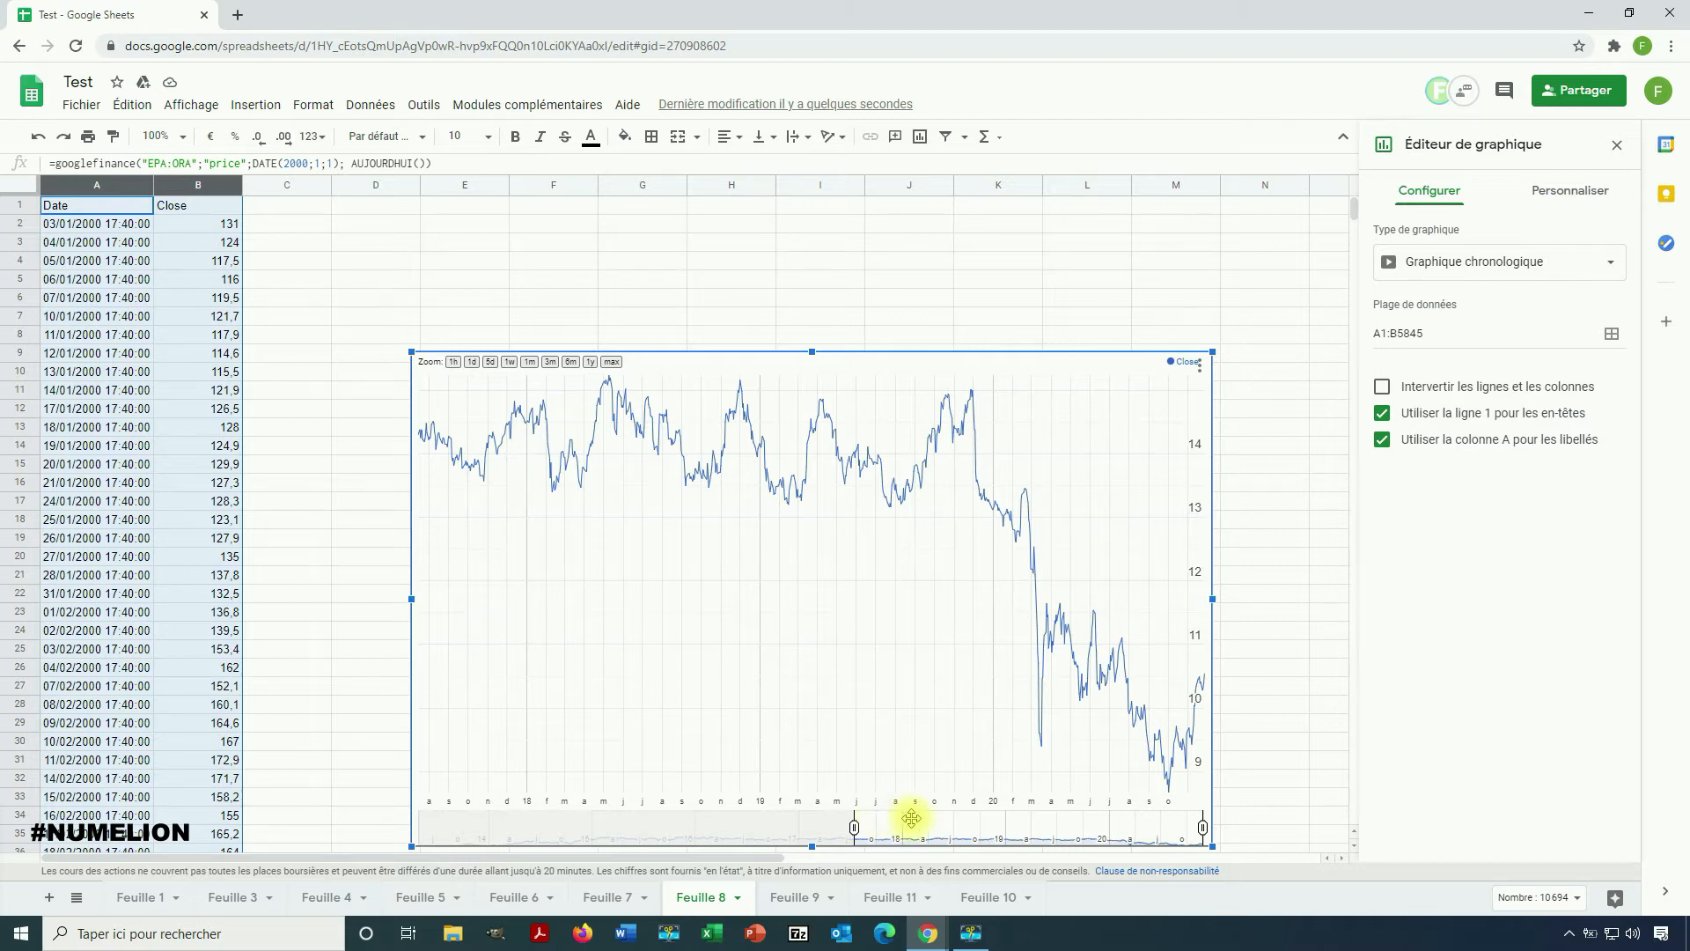
pyautogui.moveTo(852, 827); pyautogui.dragTo(903, 826)
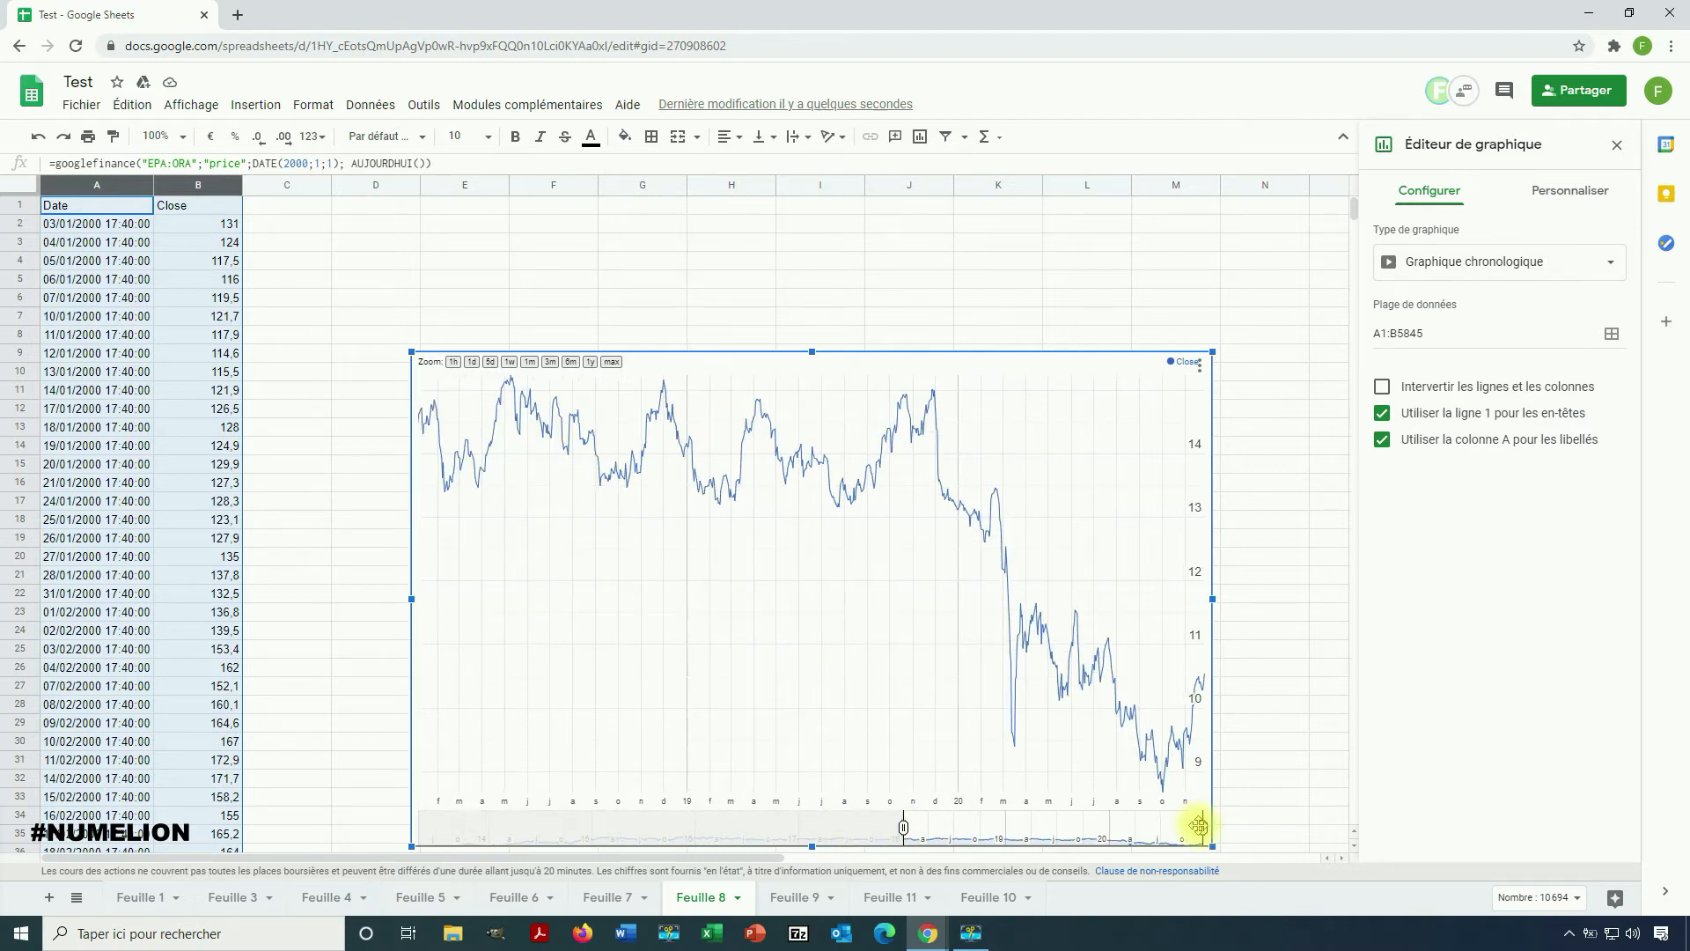
pyautogui.moveTo(1202, 827); pyautogui.dragTo(1194, 828)
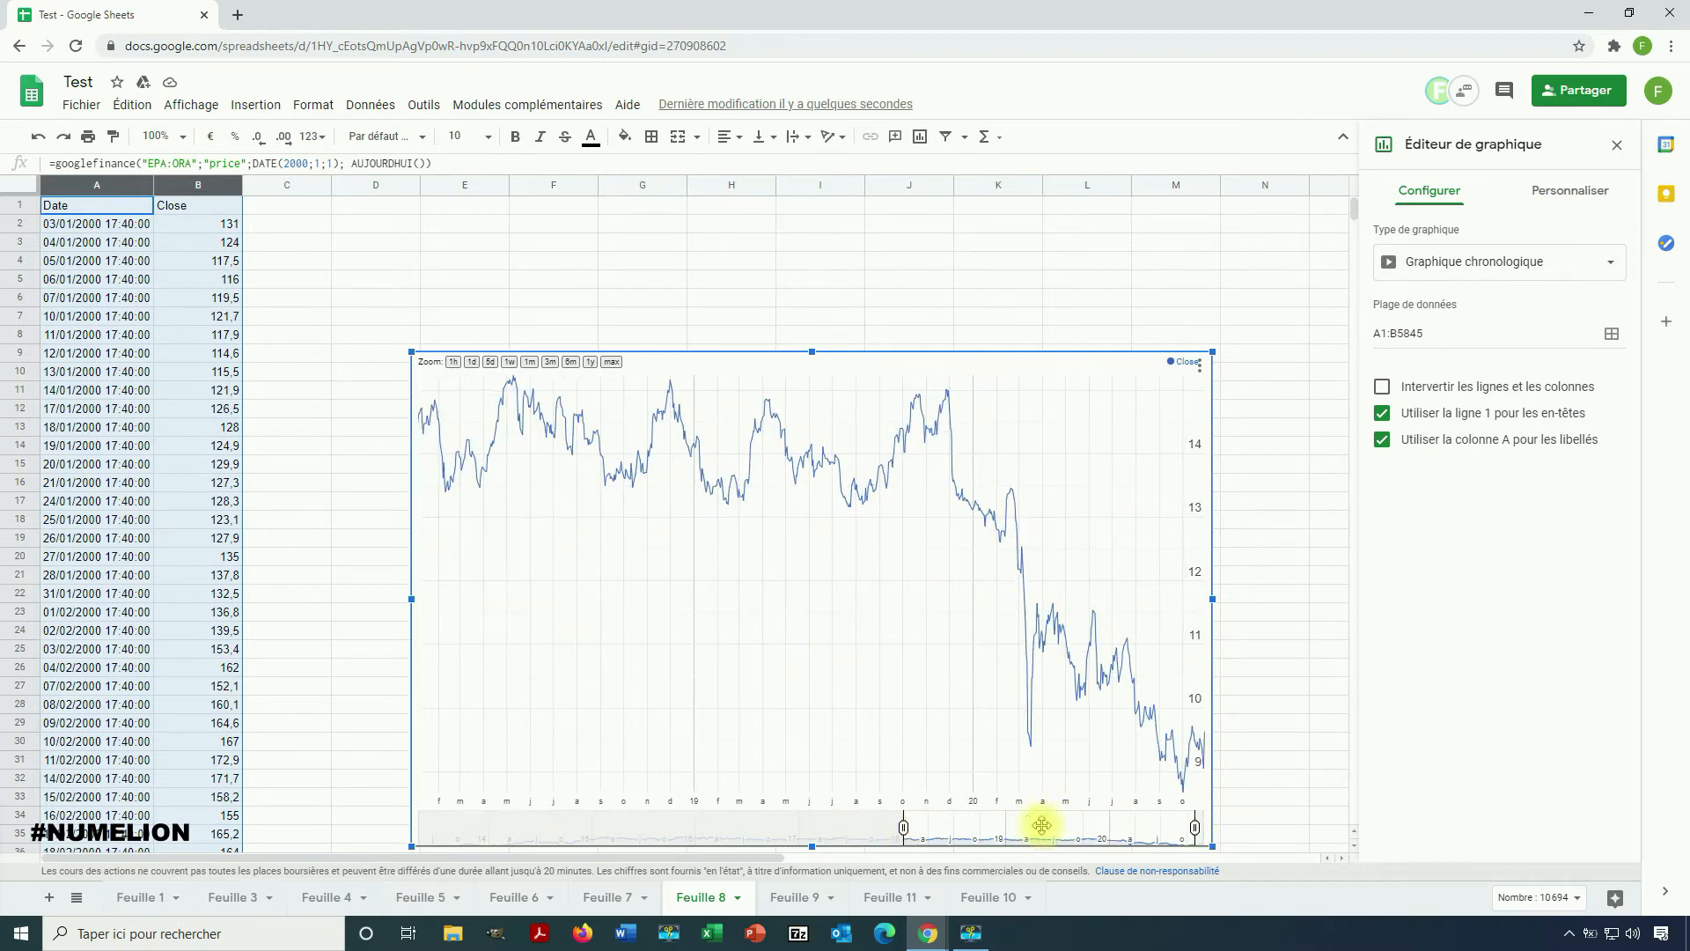
pyautogui.click(1005, 825)
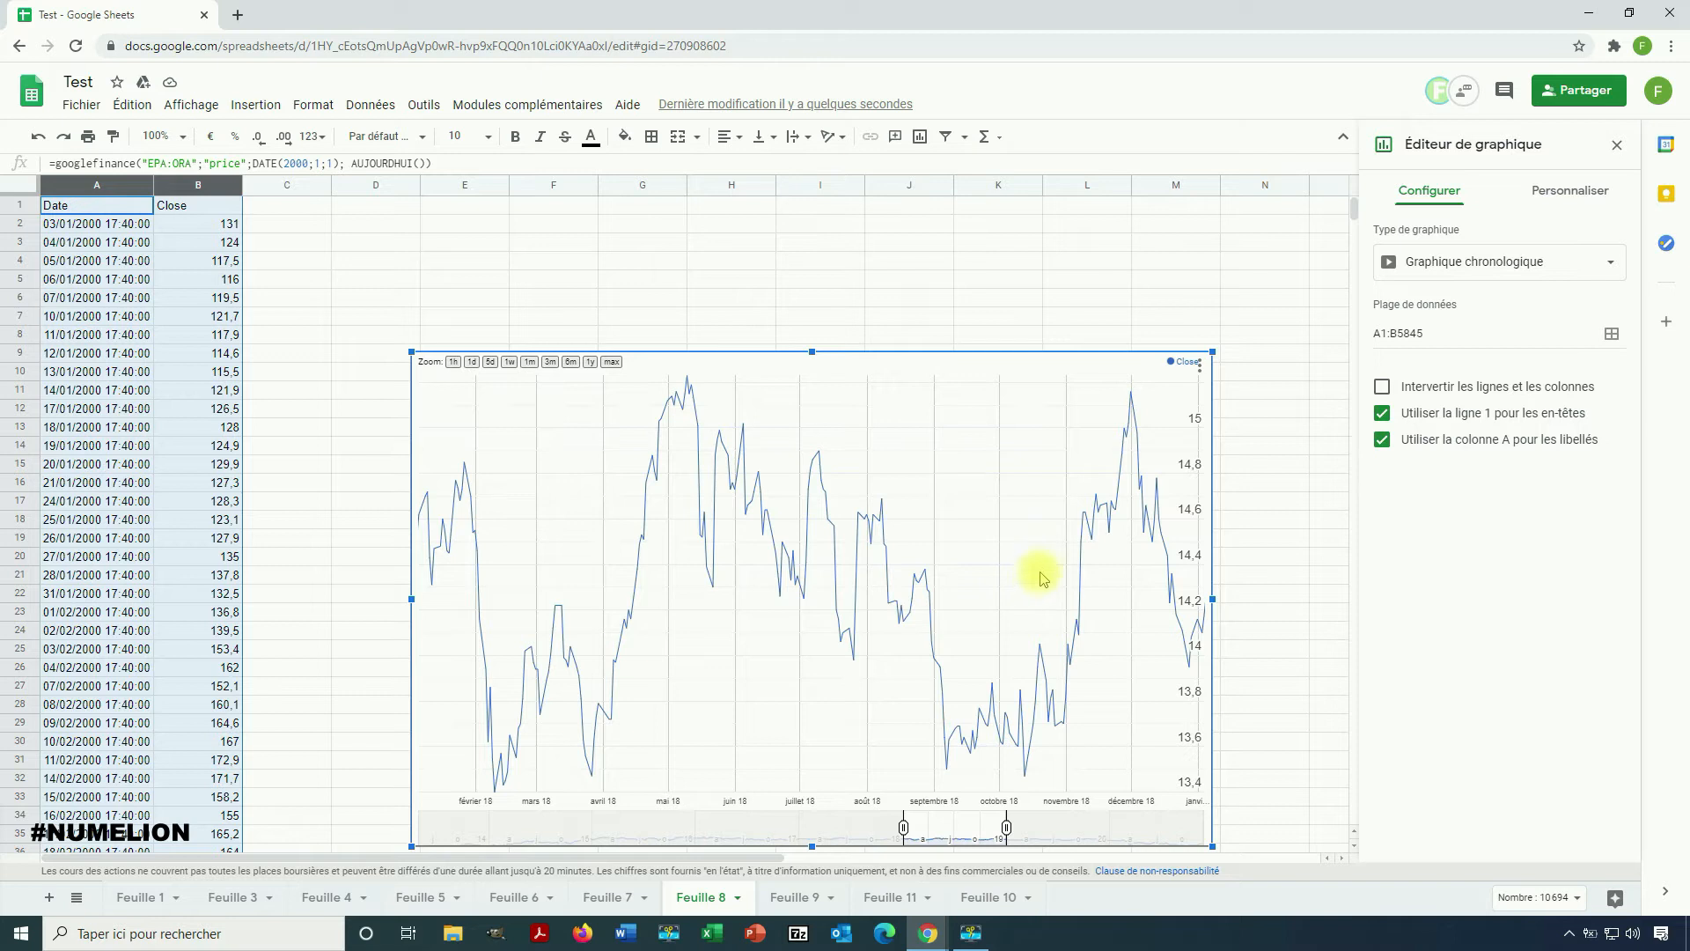
# Download the chart as a PNG image.
pyautogui.click(1199, 364)
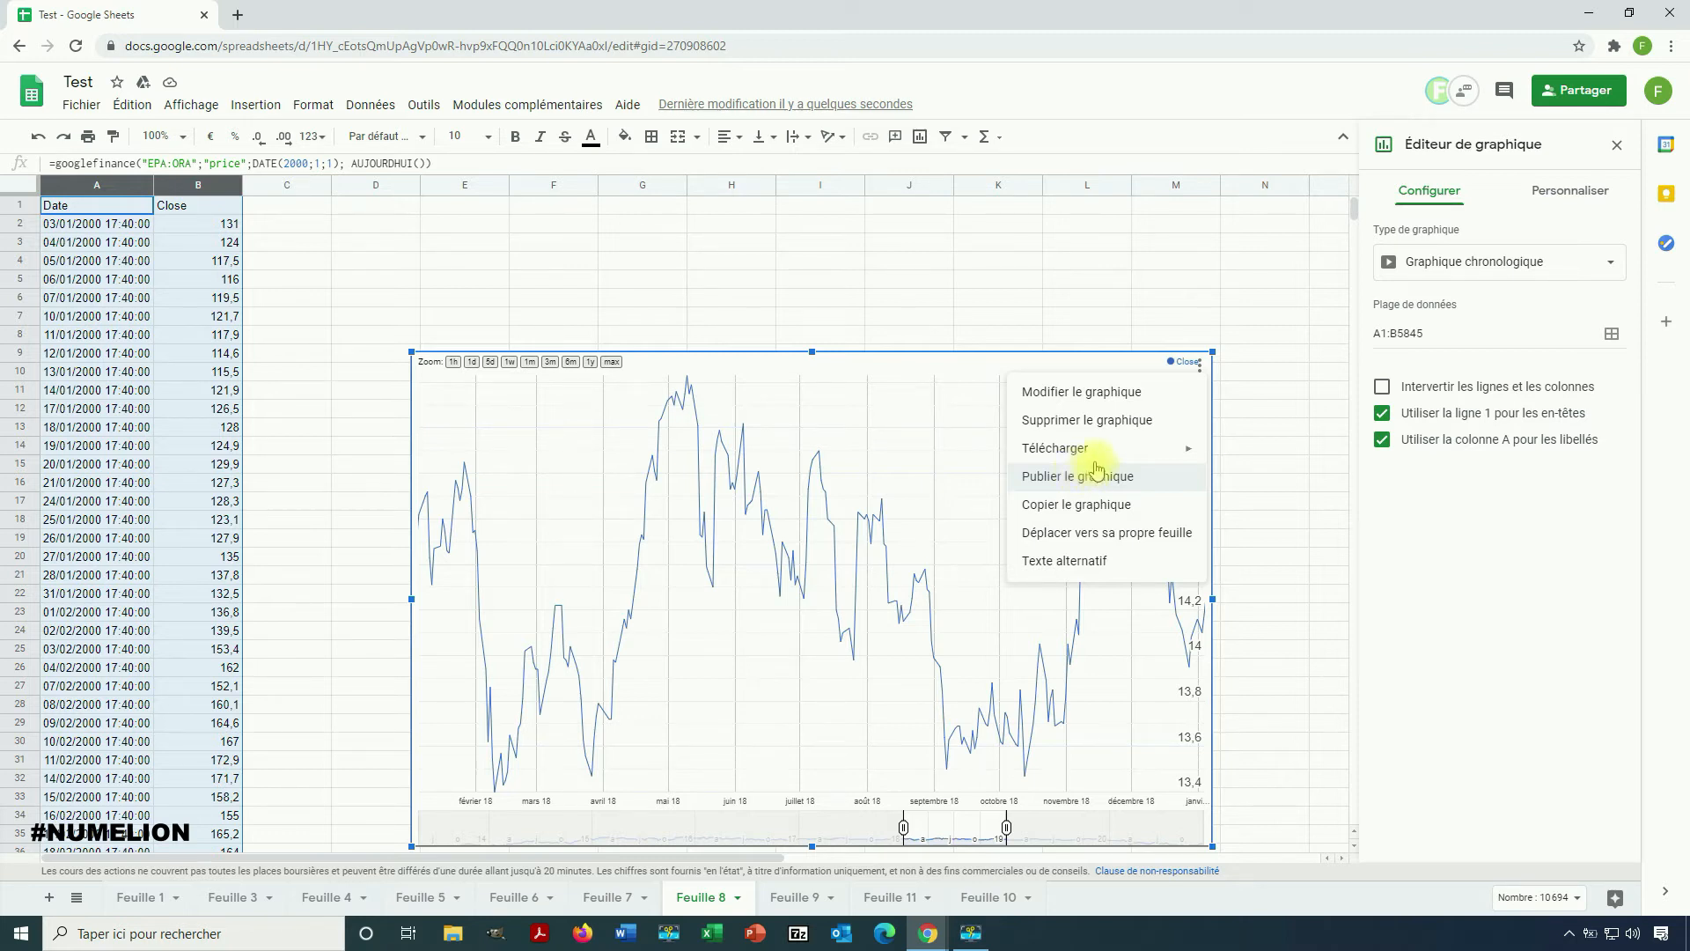
pyautogui.moveTo(1092, 448)
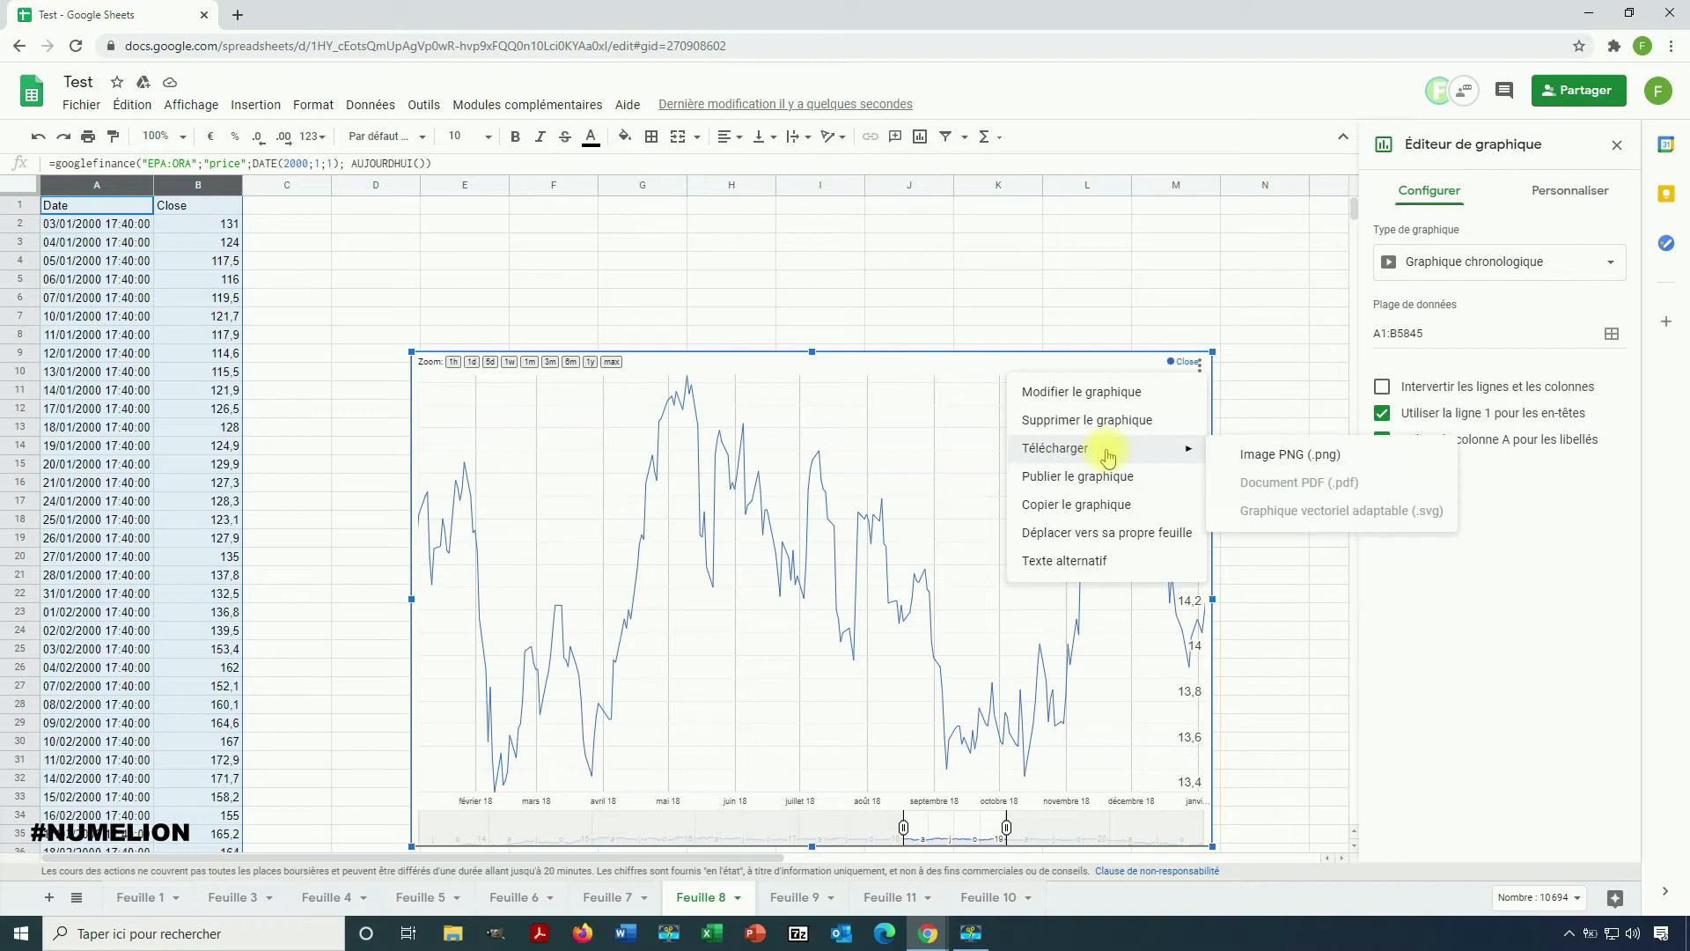
pyautogui.click(1290, 456)
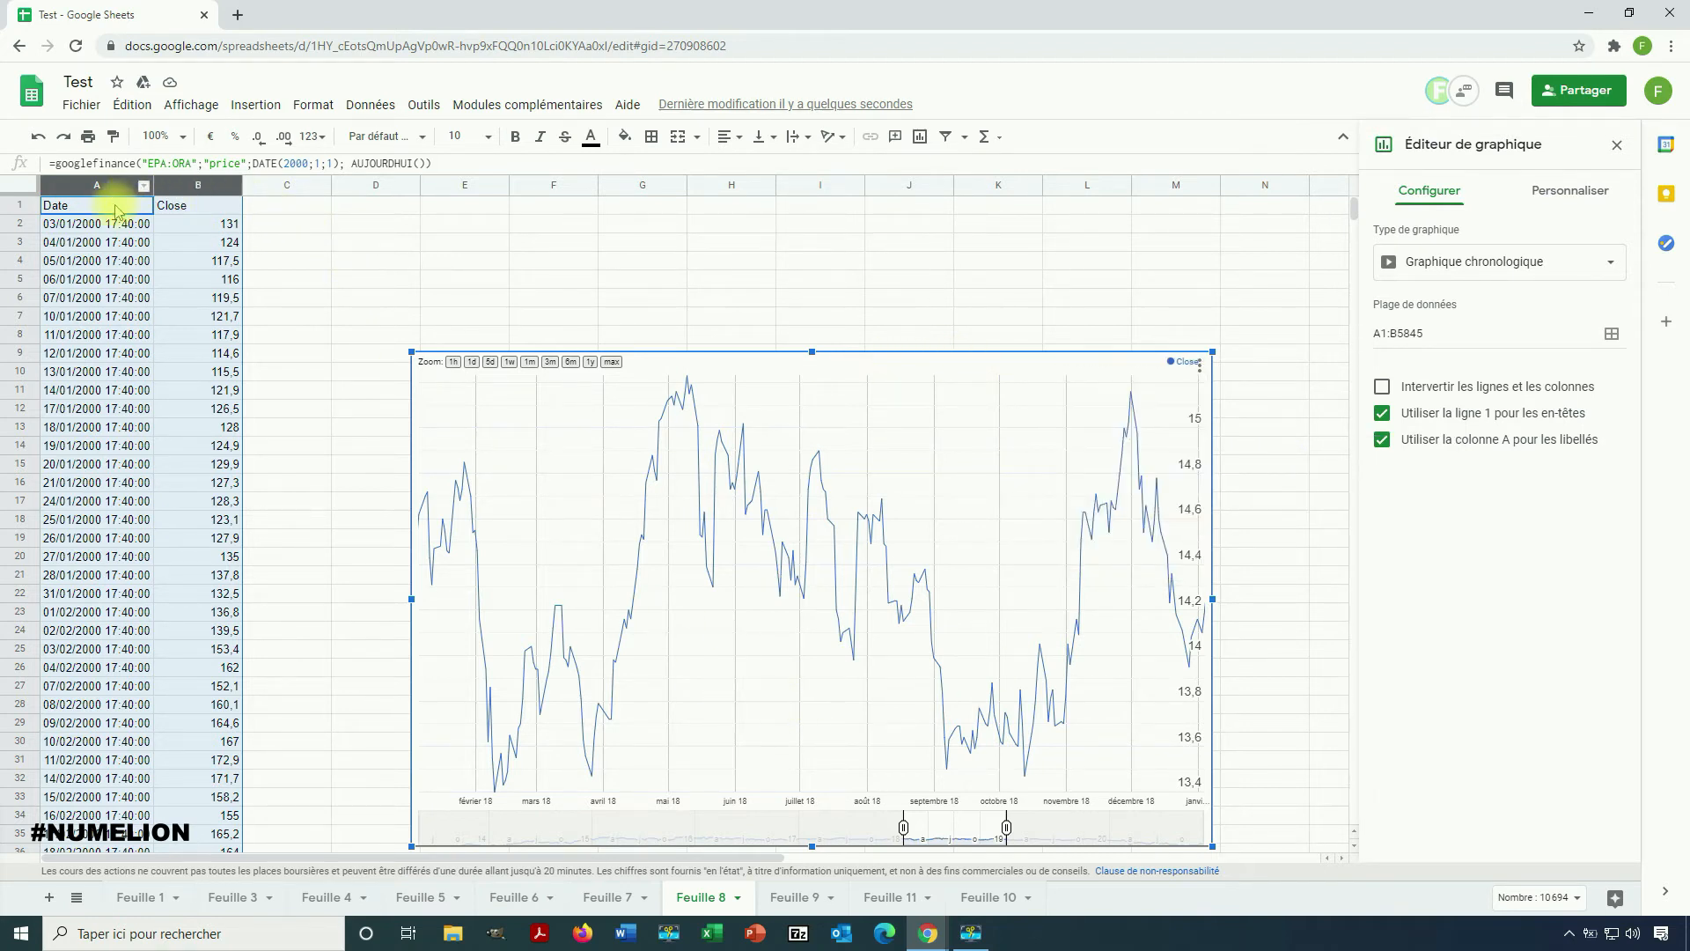
# Copy the googlefinance formula from A1 into C1 and change its ticker to EPA:AI.
pyautogui.tripleClick(436, 163)
pyautogui.hotkey('ctrl', 'c')
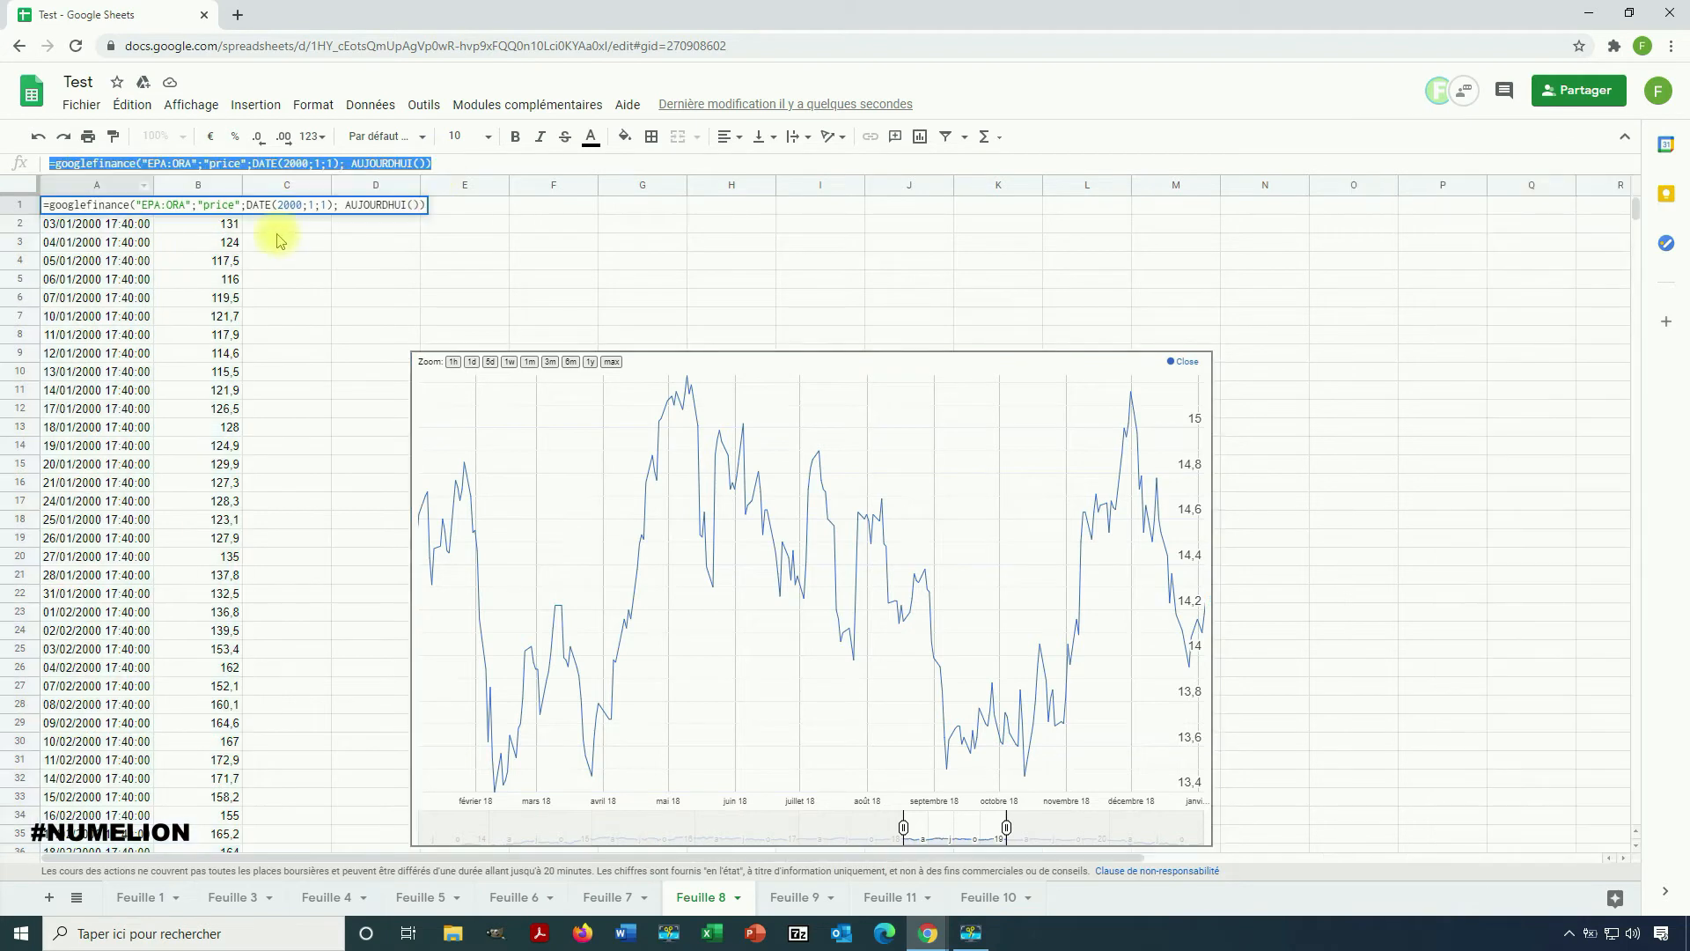
pyautogui.click(278, 238)
pyautogui.click(267, 211)
pyautogui.hotkey('ctrl', 'v')
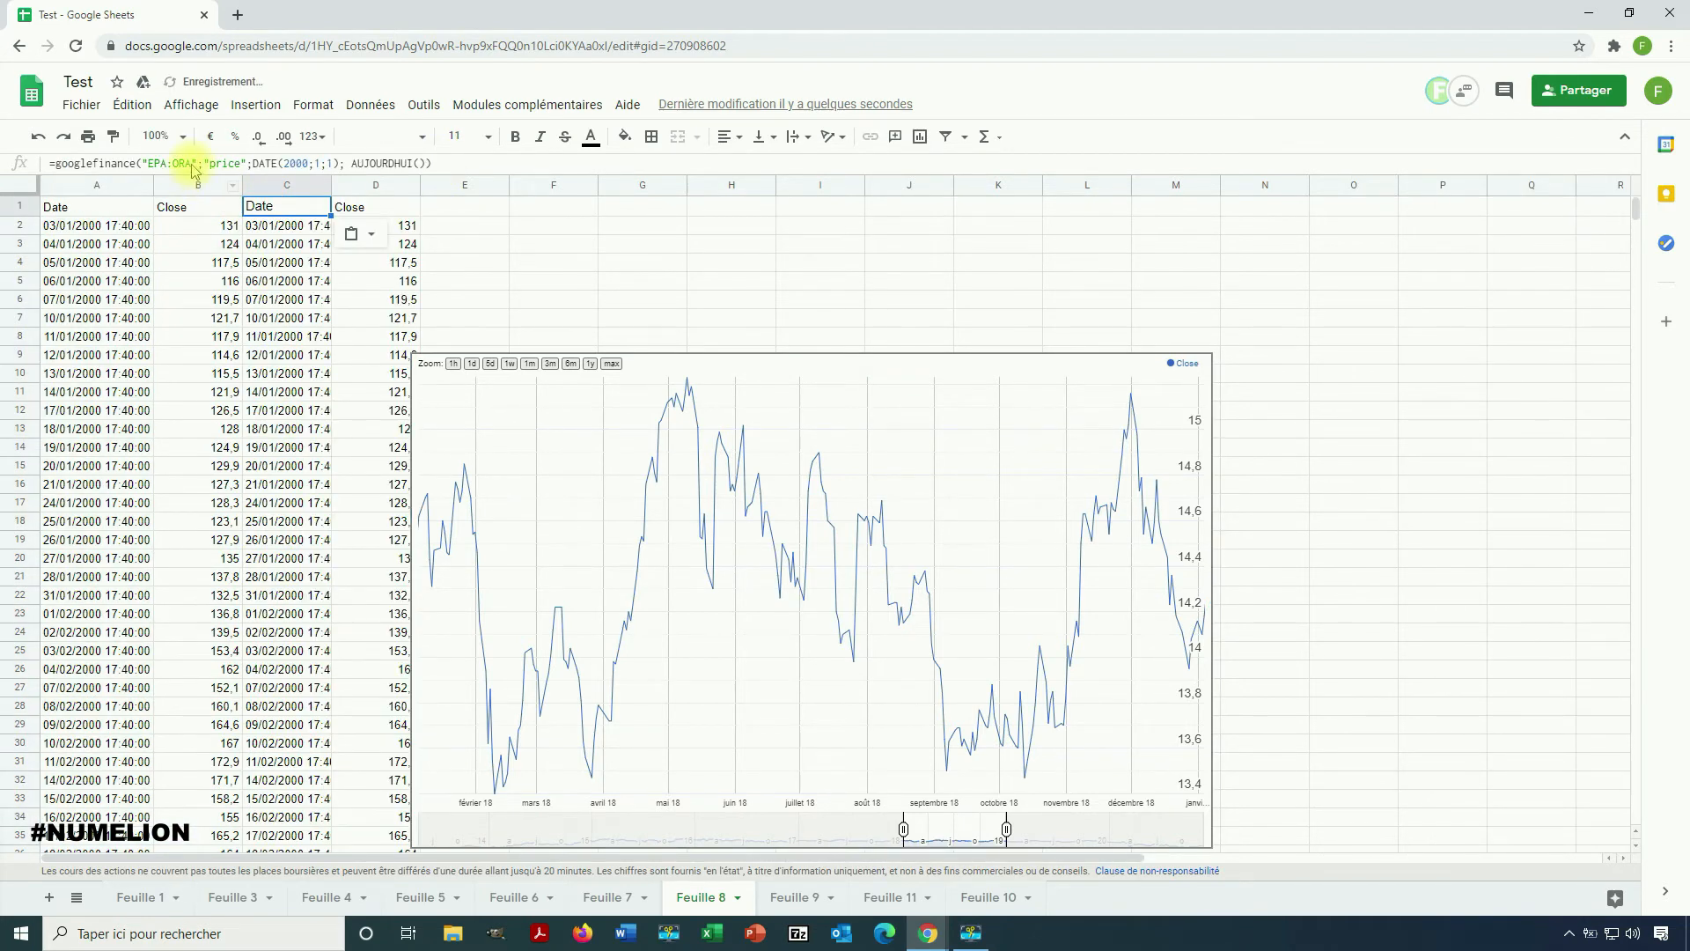
pyautogui.click(177, 164)
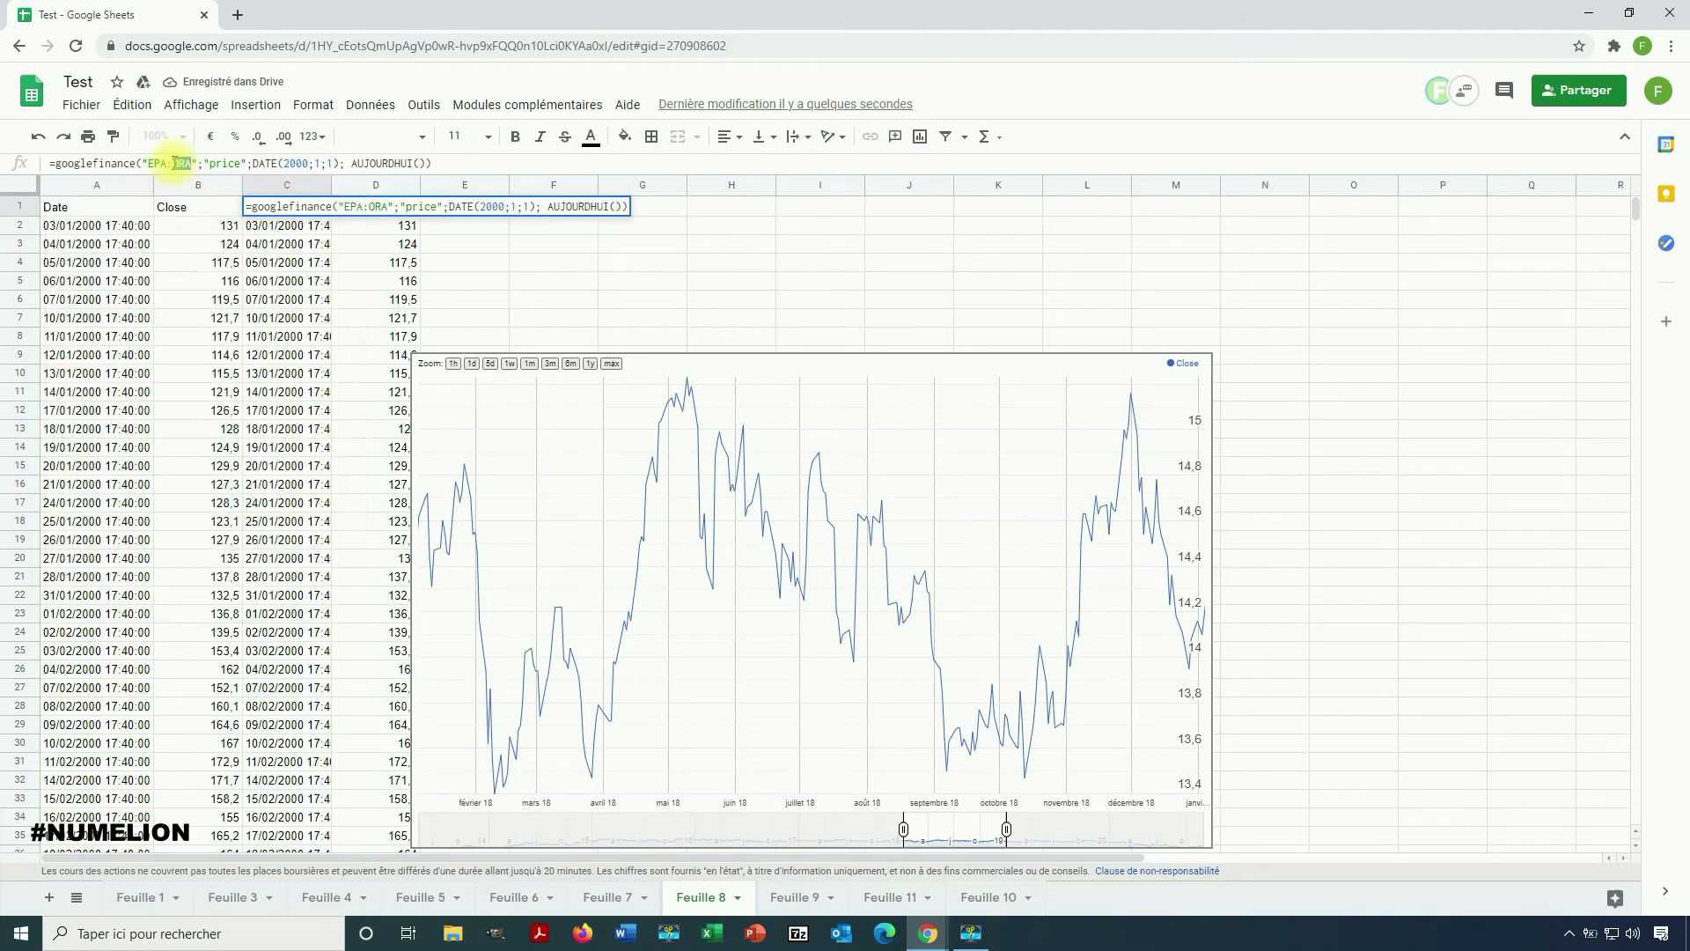
pyautogui.press('Return')
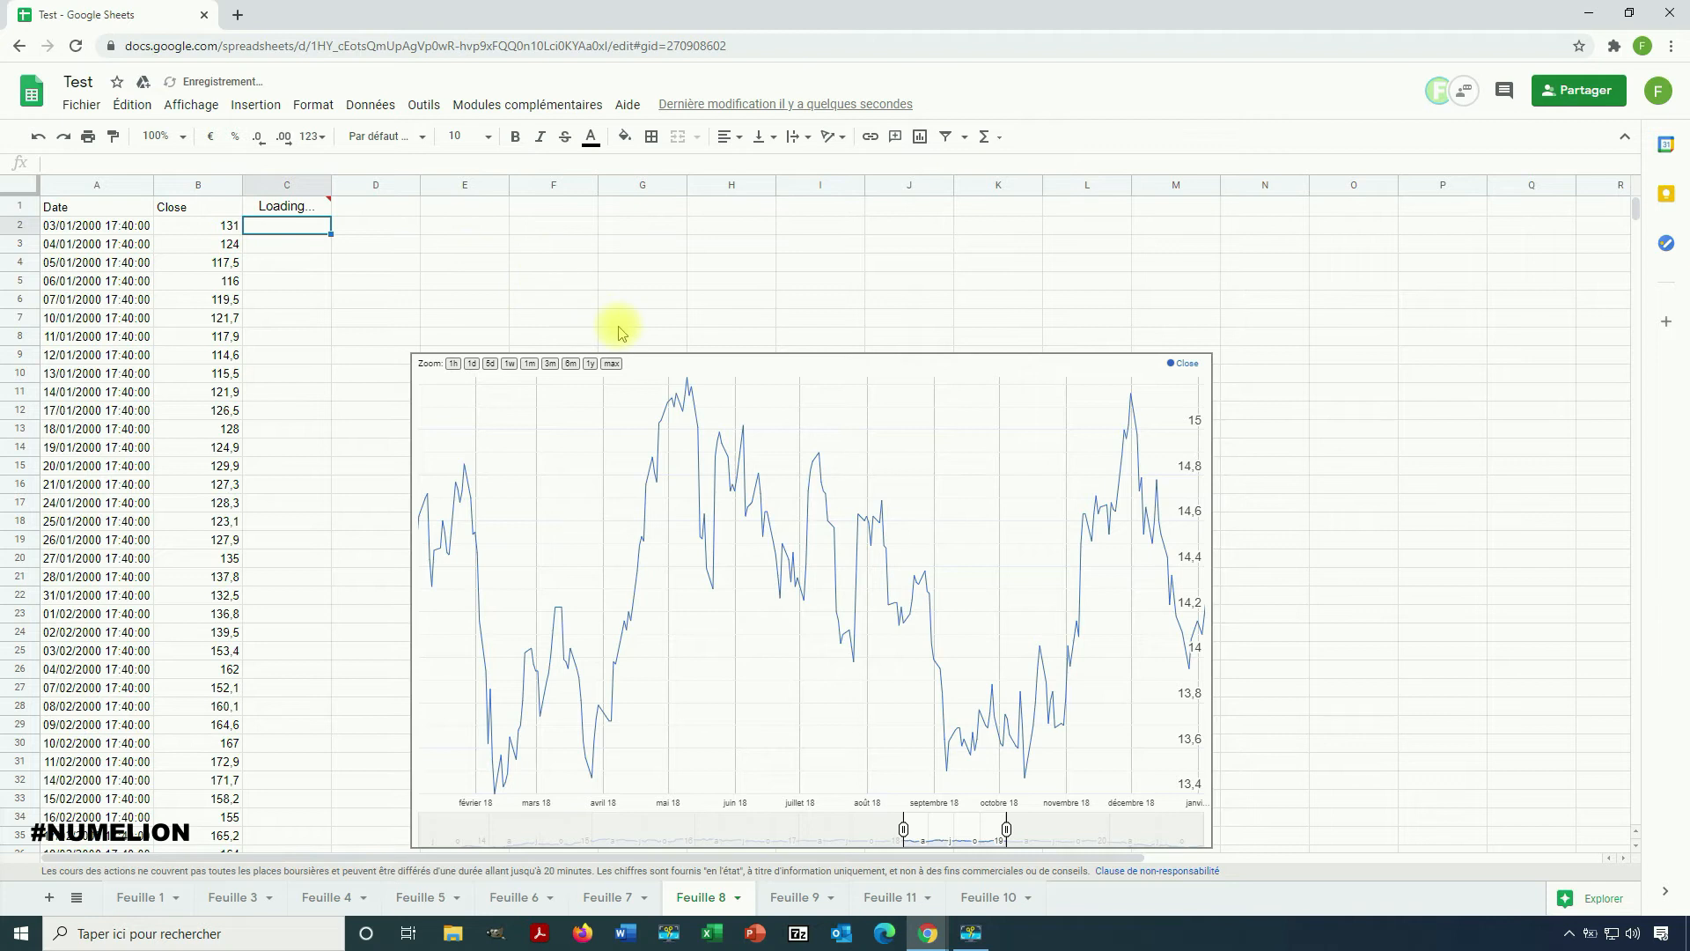
# Copy the Close prices in column D and paste them as values only over column C.
pyautogui.click(361, 185)
pyautogui.rightClick(365, 185)
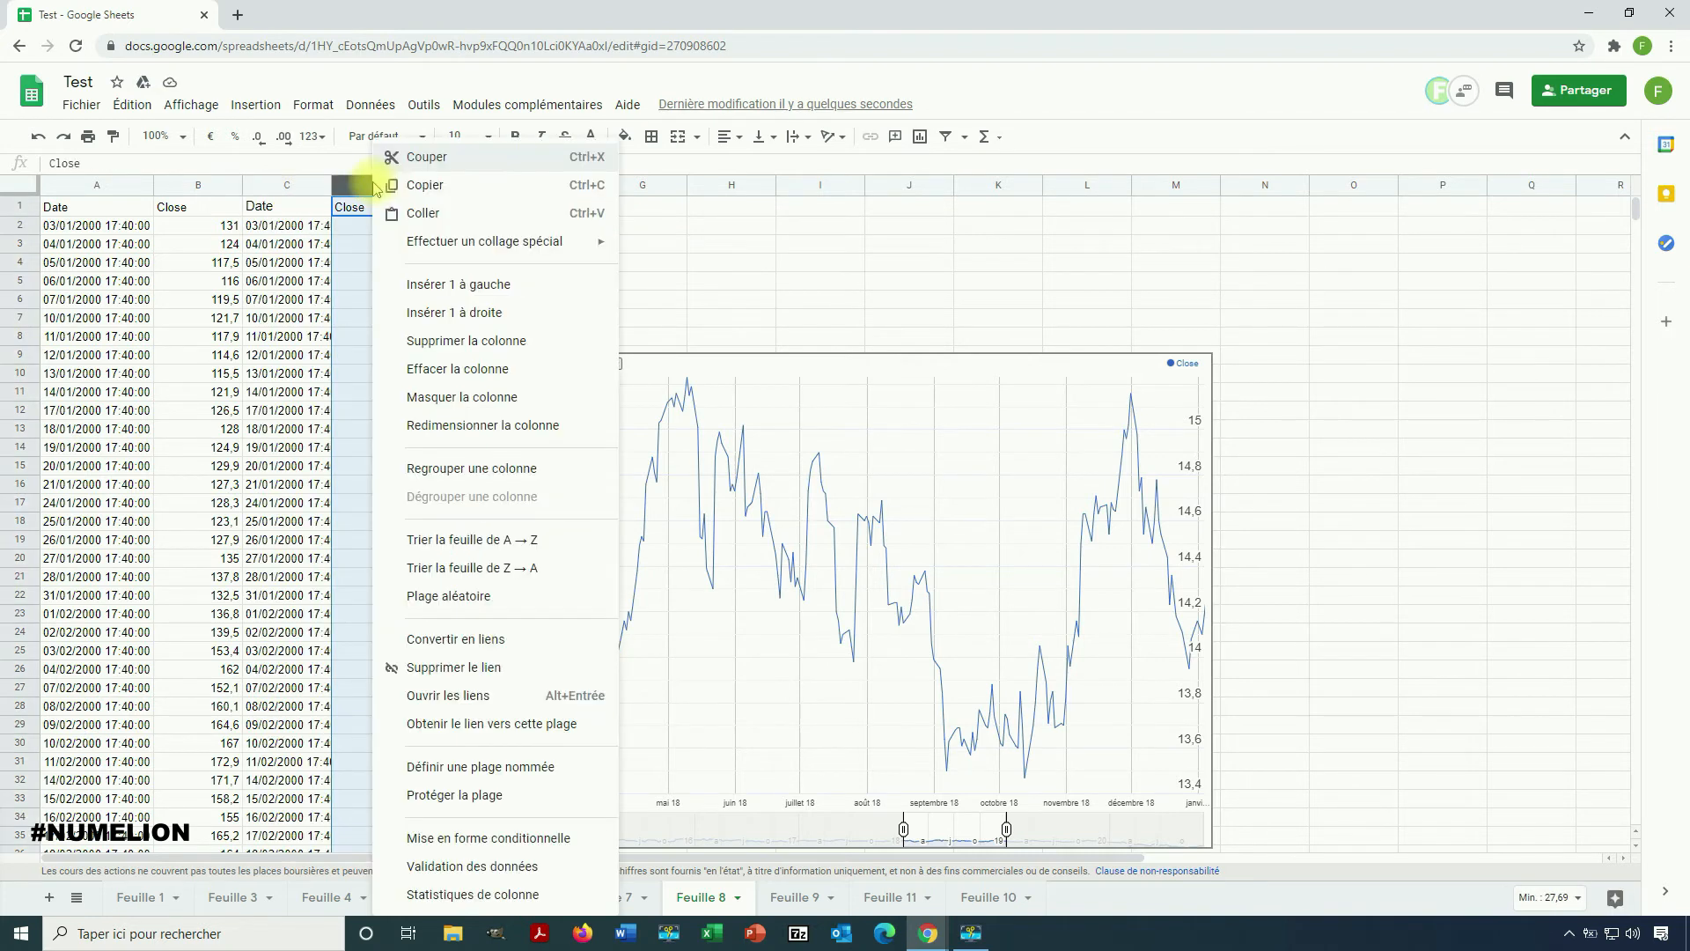
pyautogui.click(408, 196)
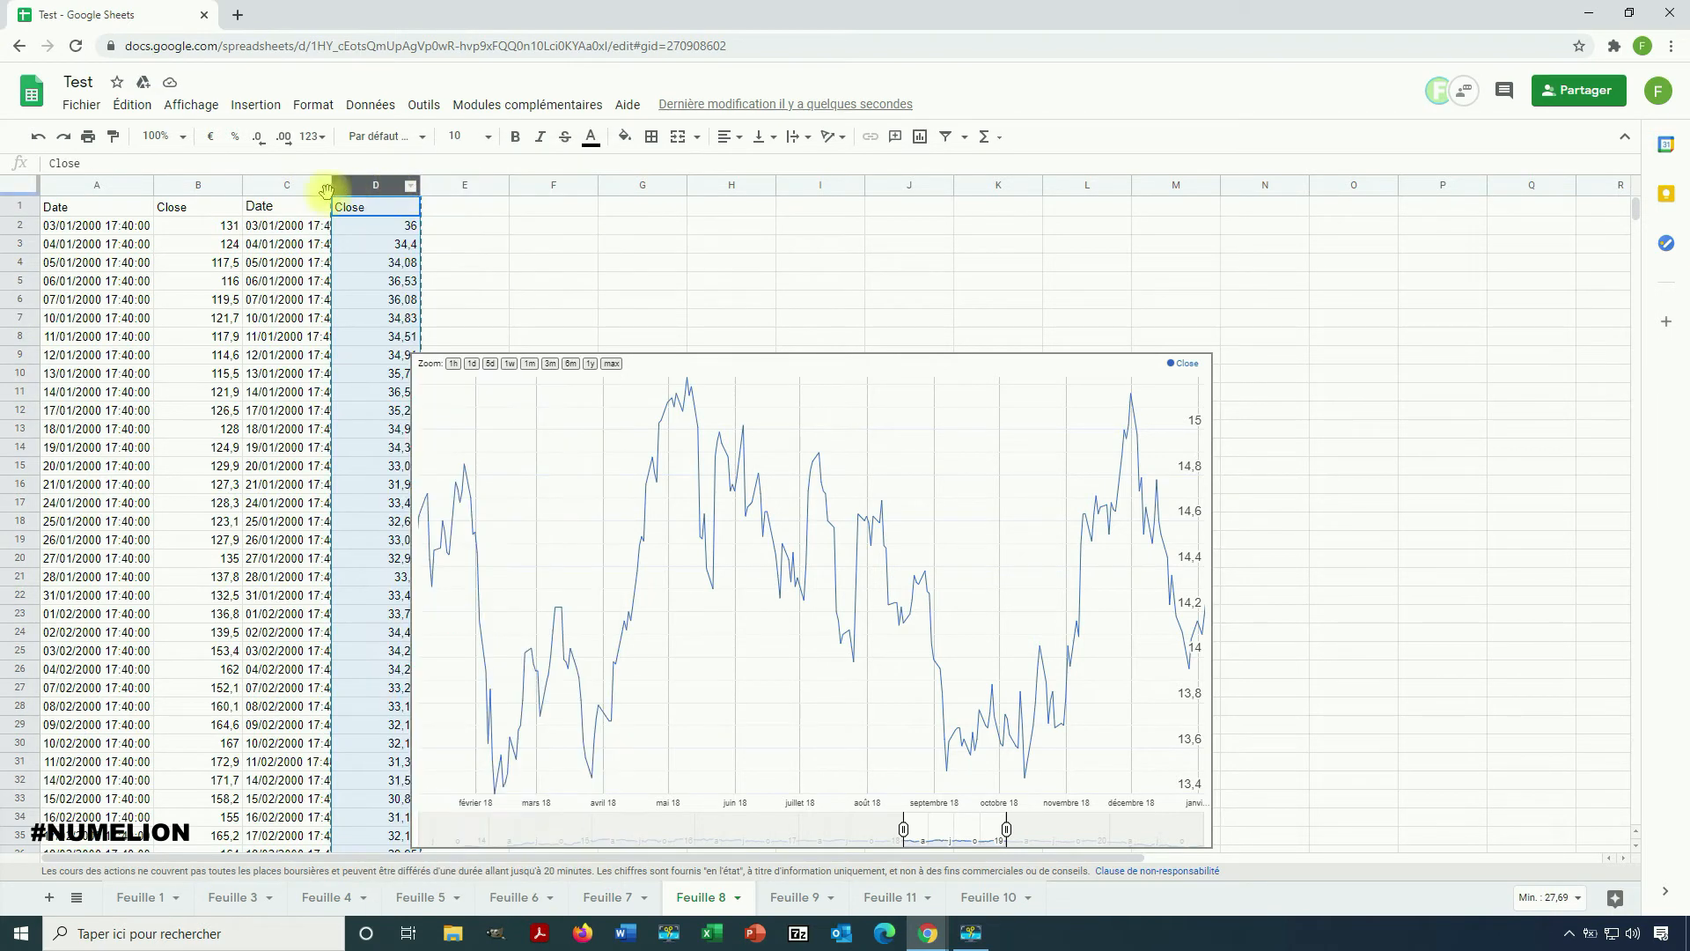
pyautogui.rightClick(276, 192)
pyautogui.moveTo(452, 239)
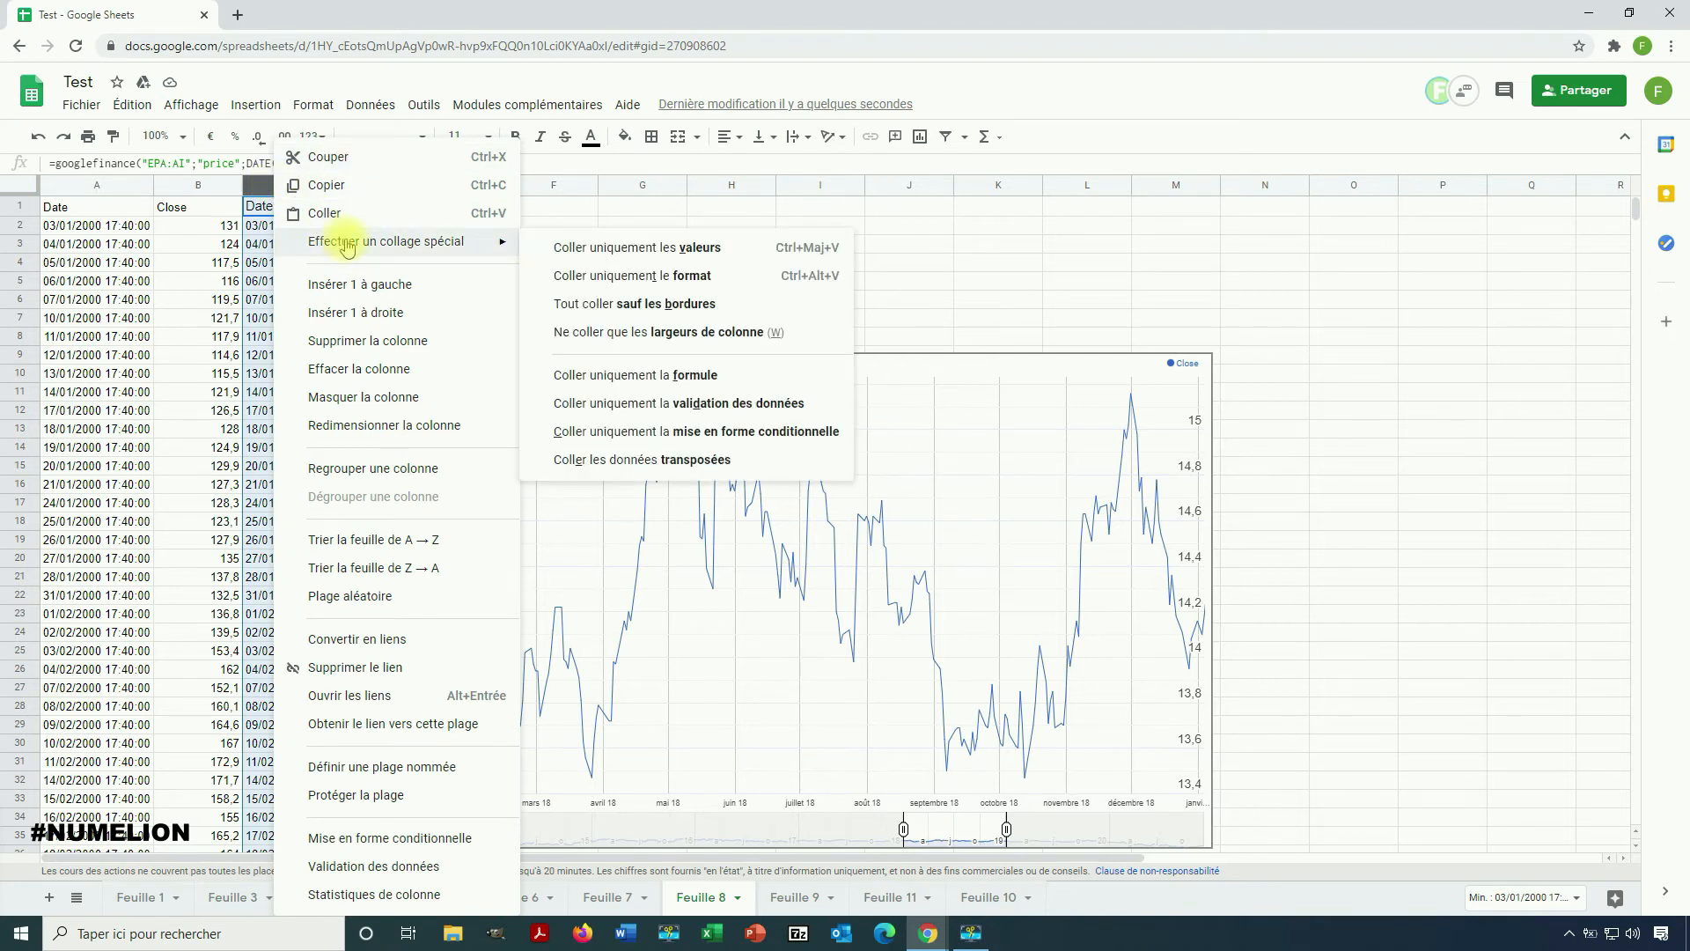
pyautogui.click(581, 248)
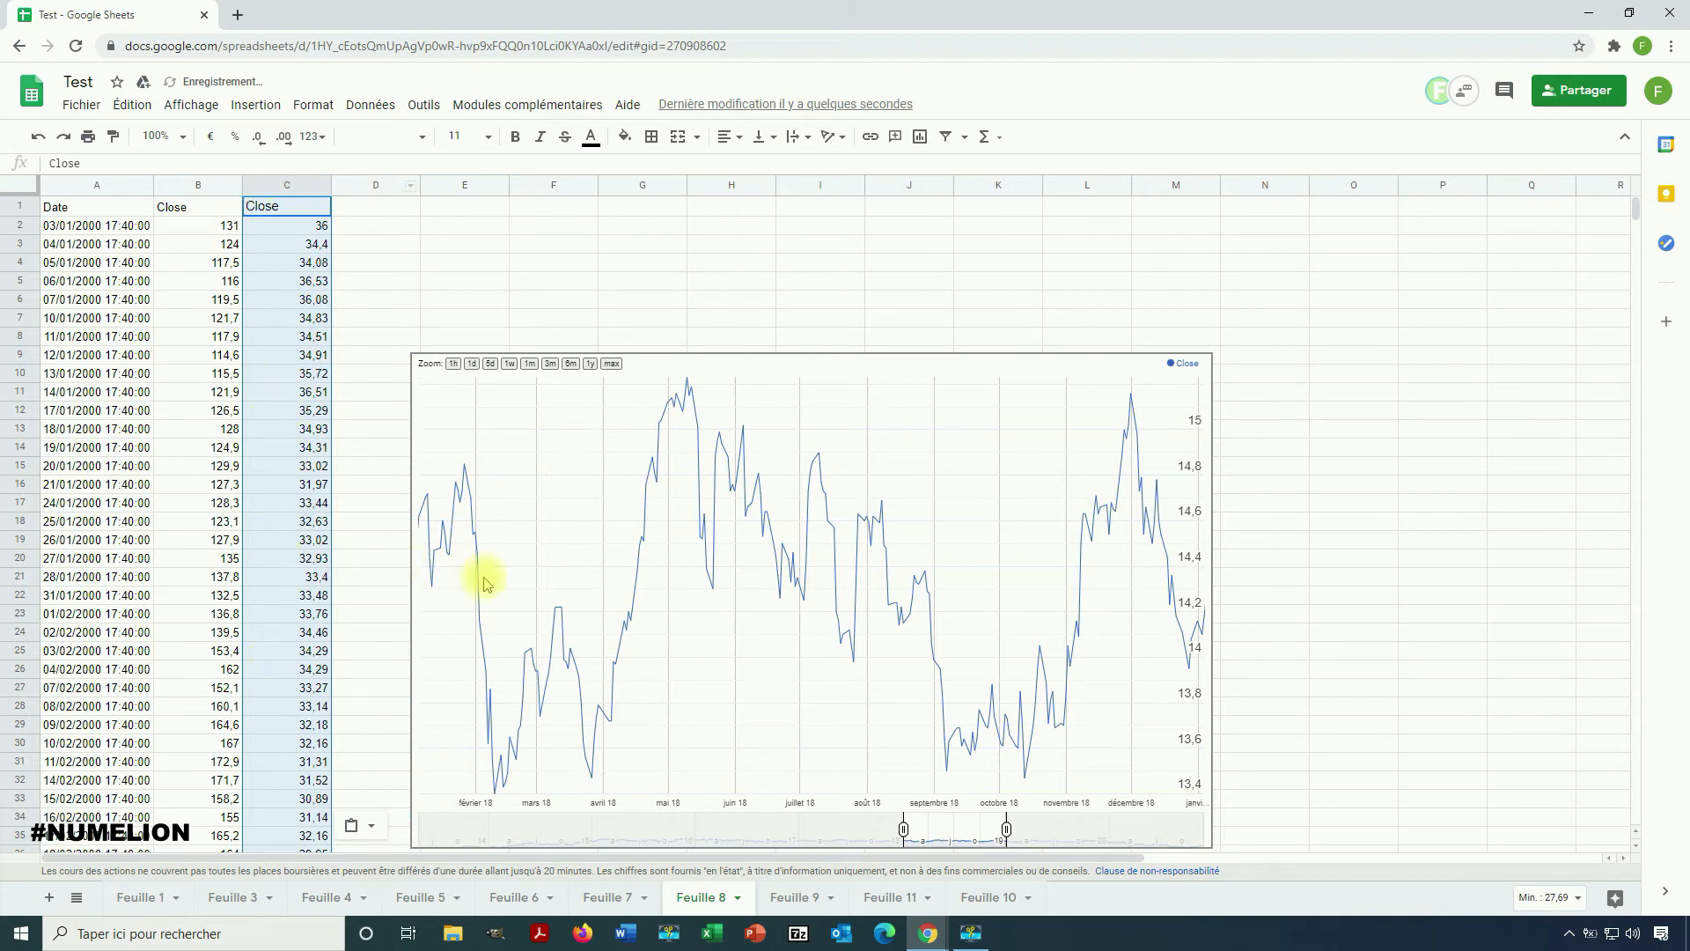
# Extend the timeline chart's data range to A1:C5845 to include the second stock's Close prices.
pyautogui.click(978, 365)
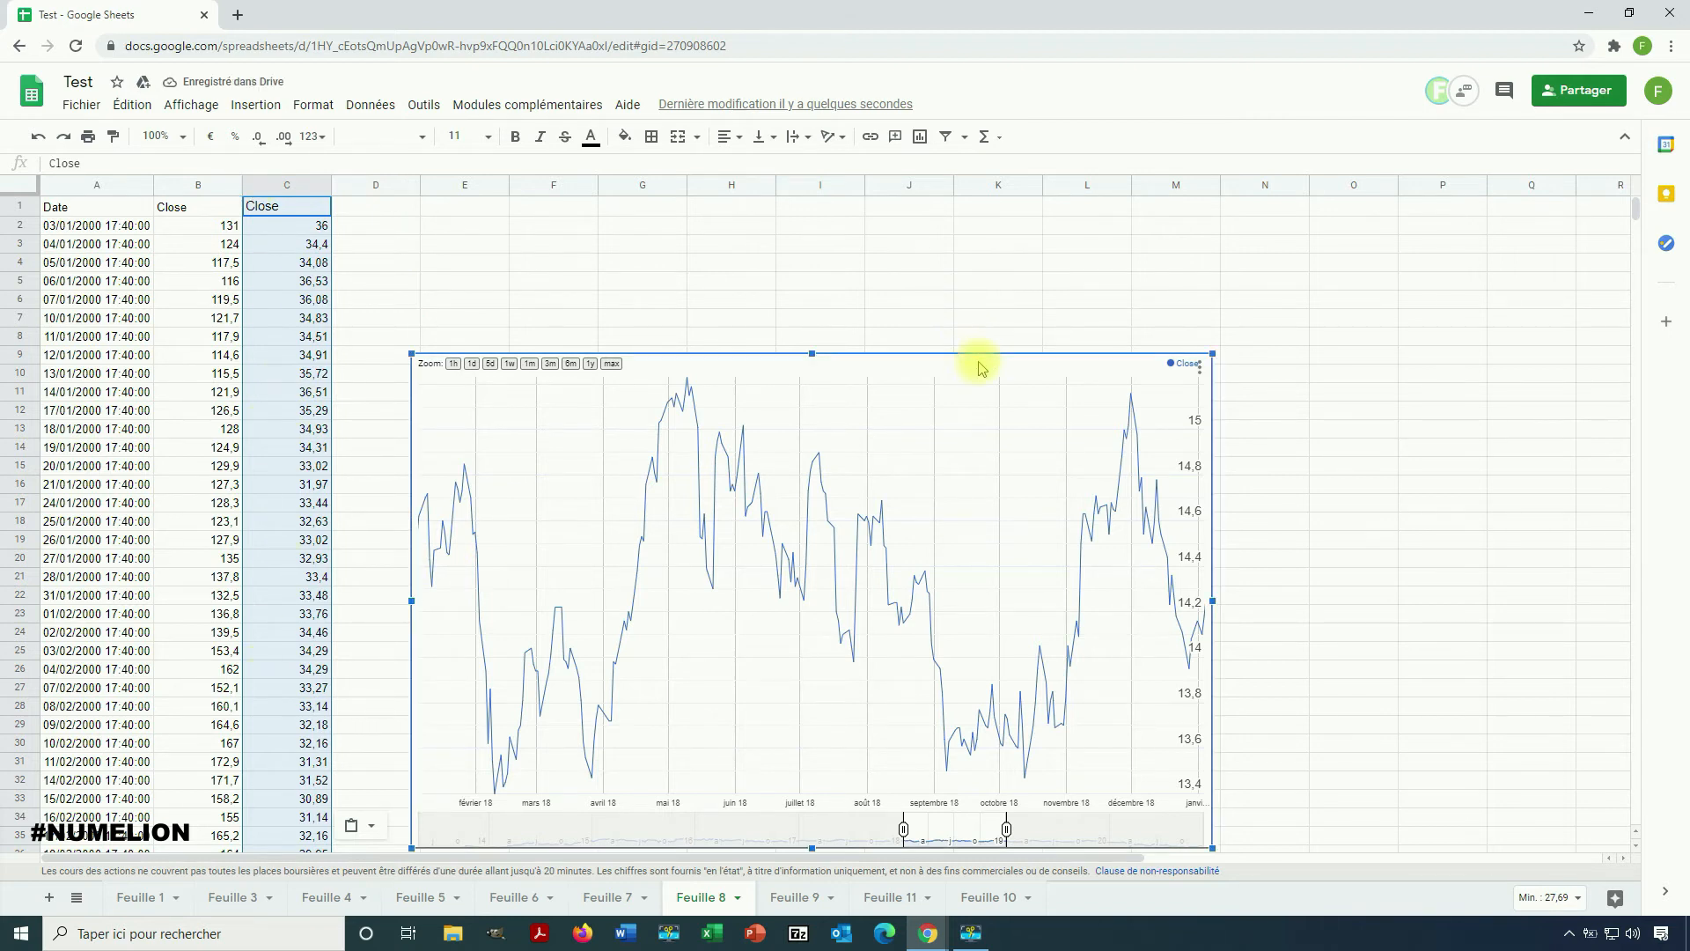
pyautogui.click(1199, 366)
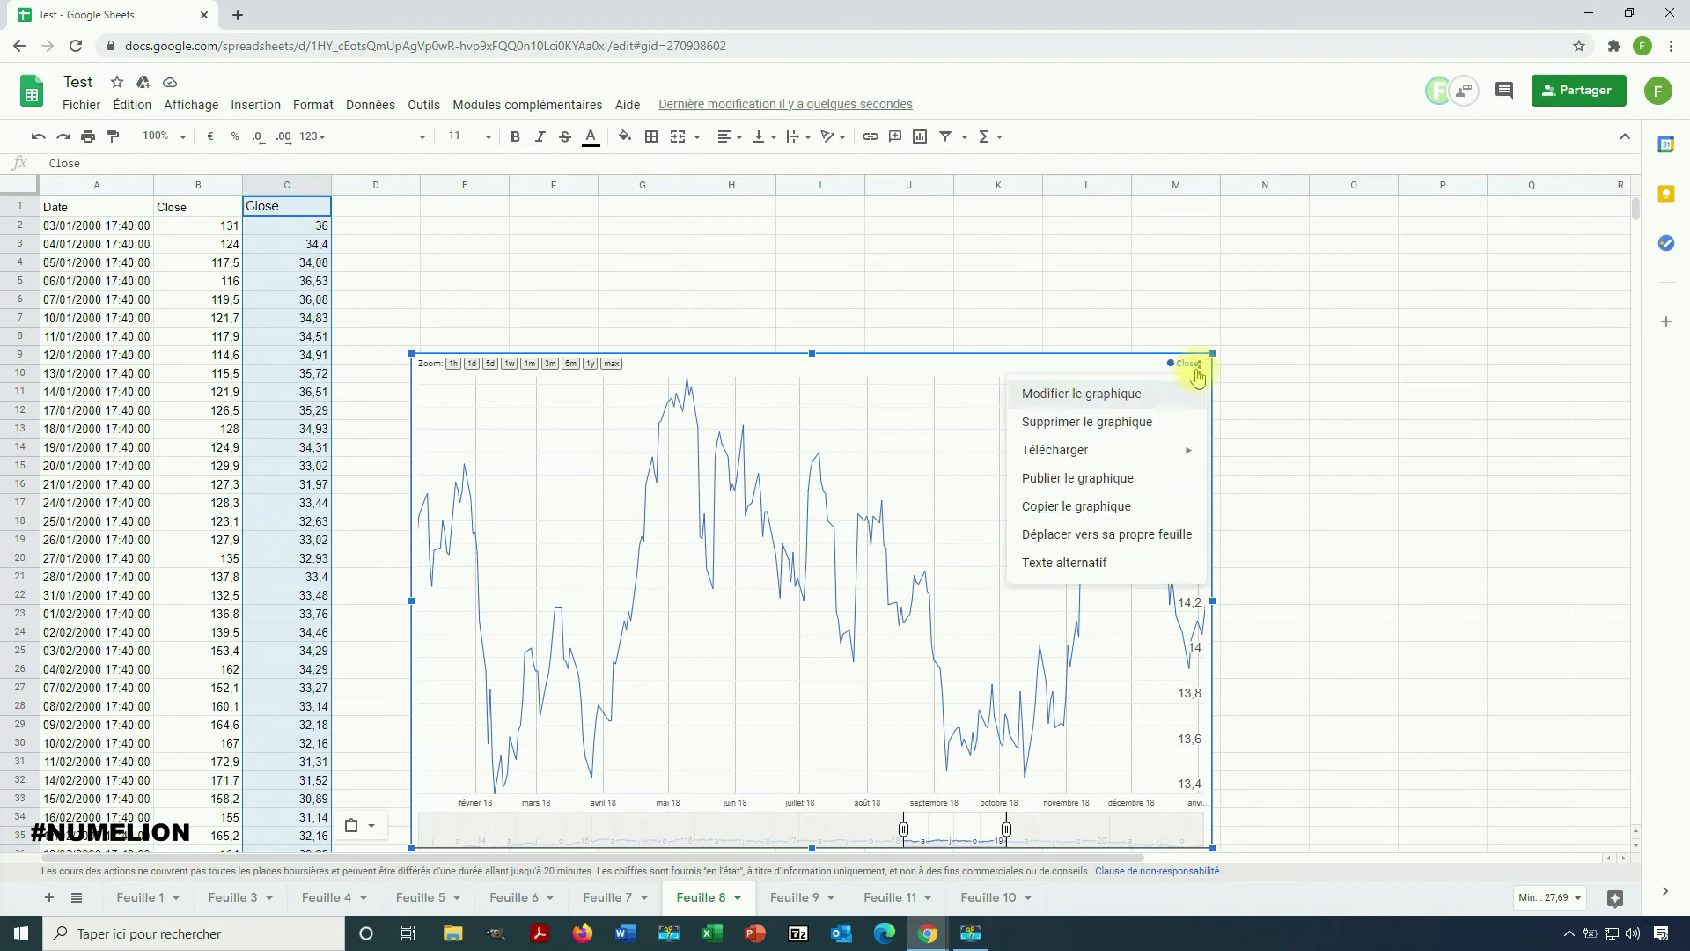
pyautogui.click(1096, 395)
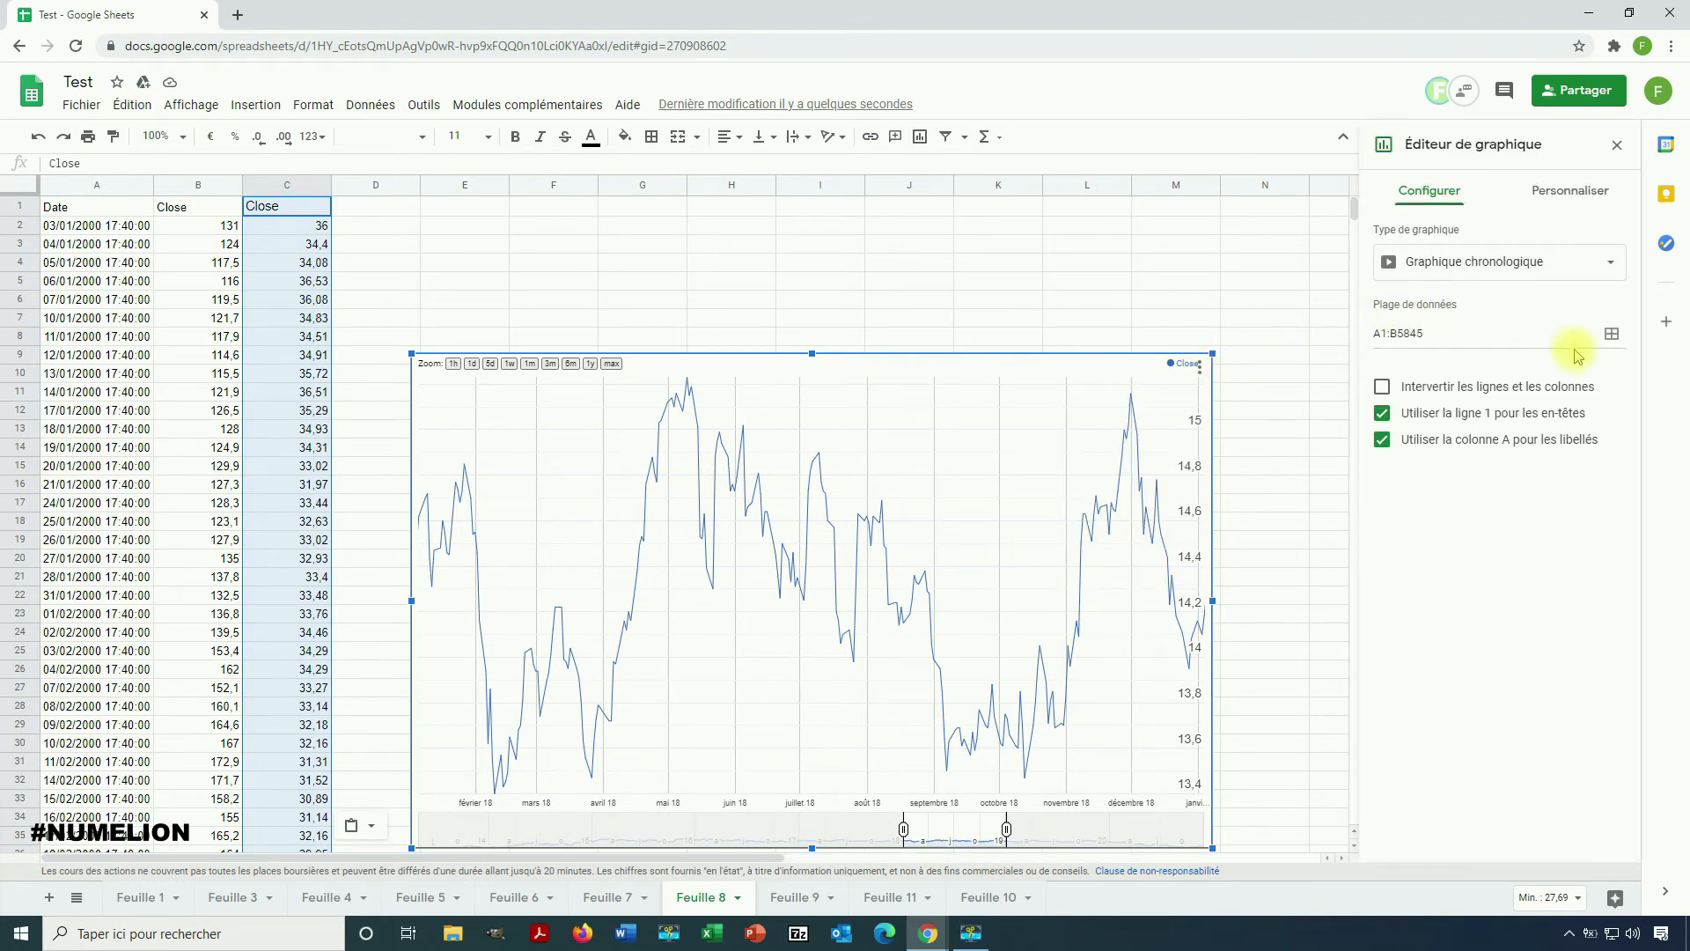
pyautogui.click(1611, 333)
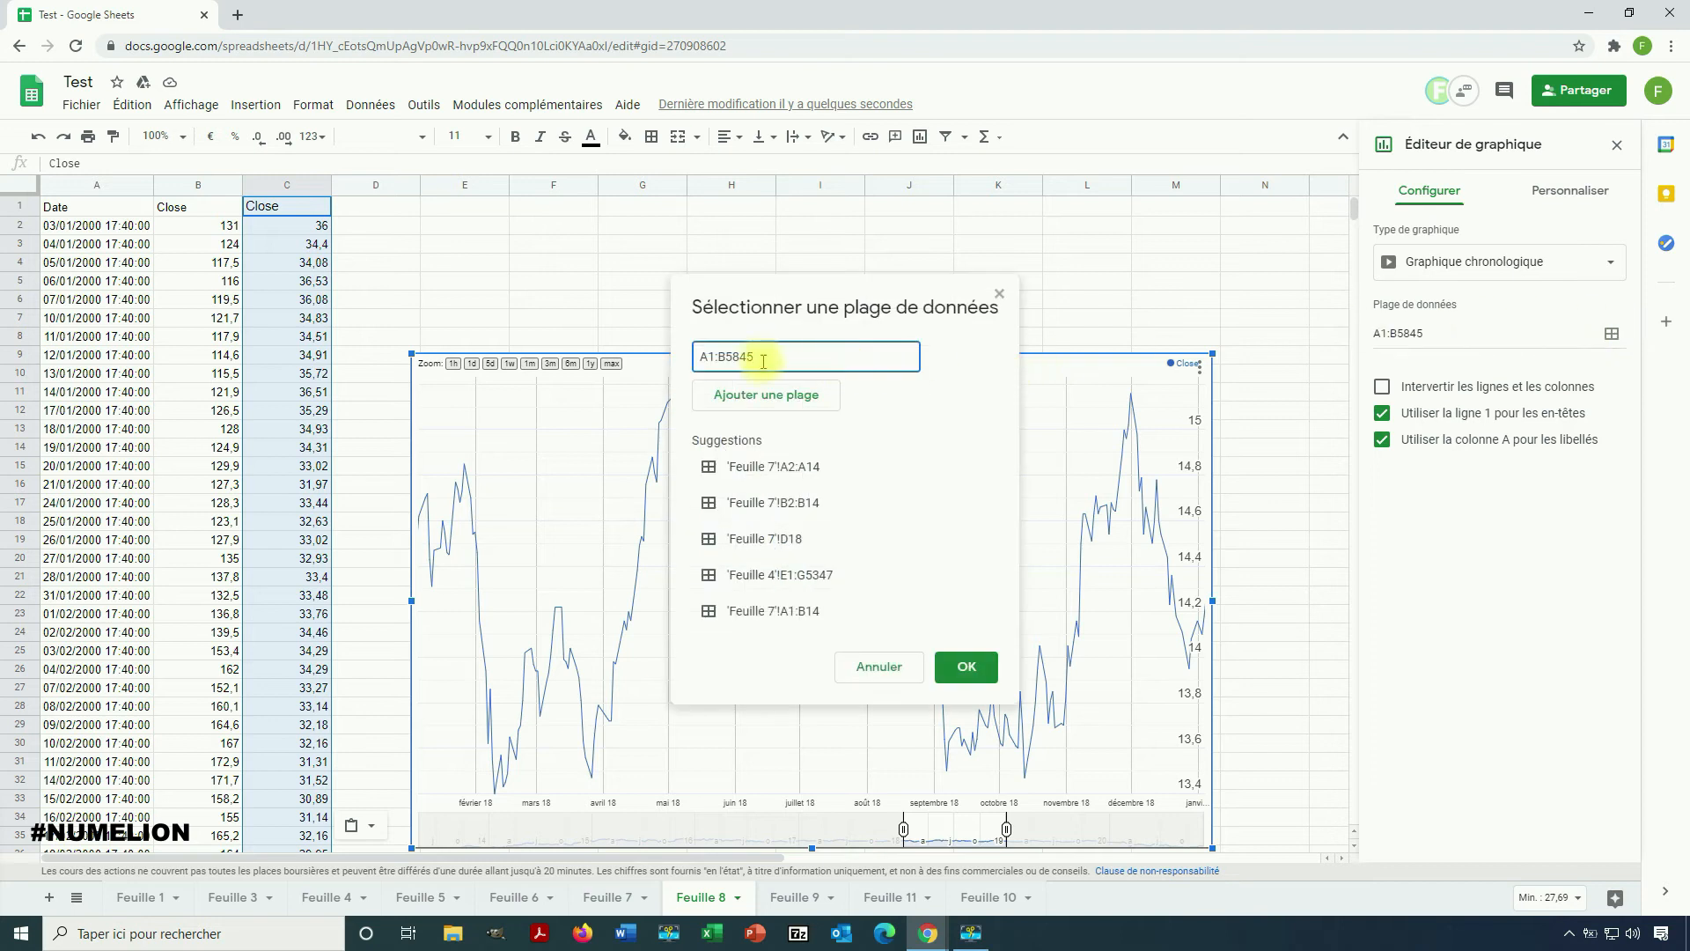
pyautogui.click(719, 356)
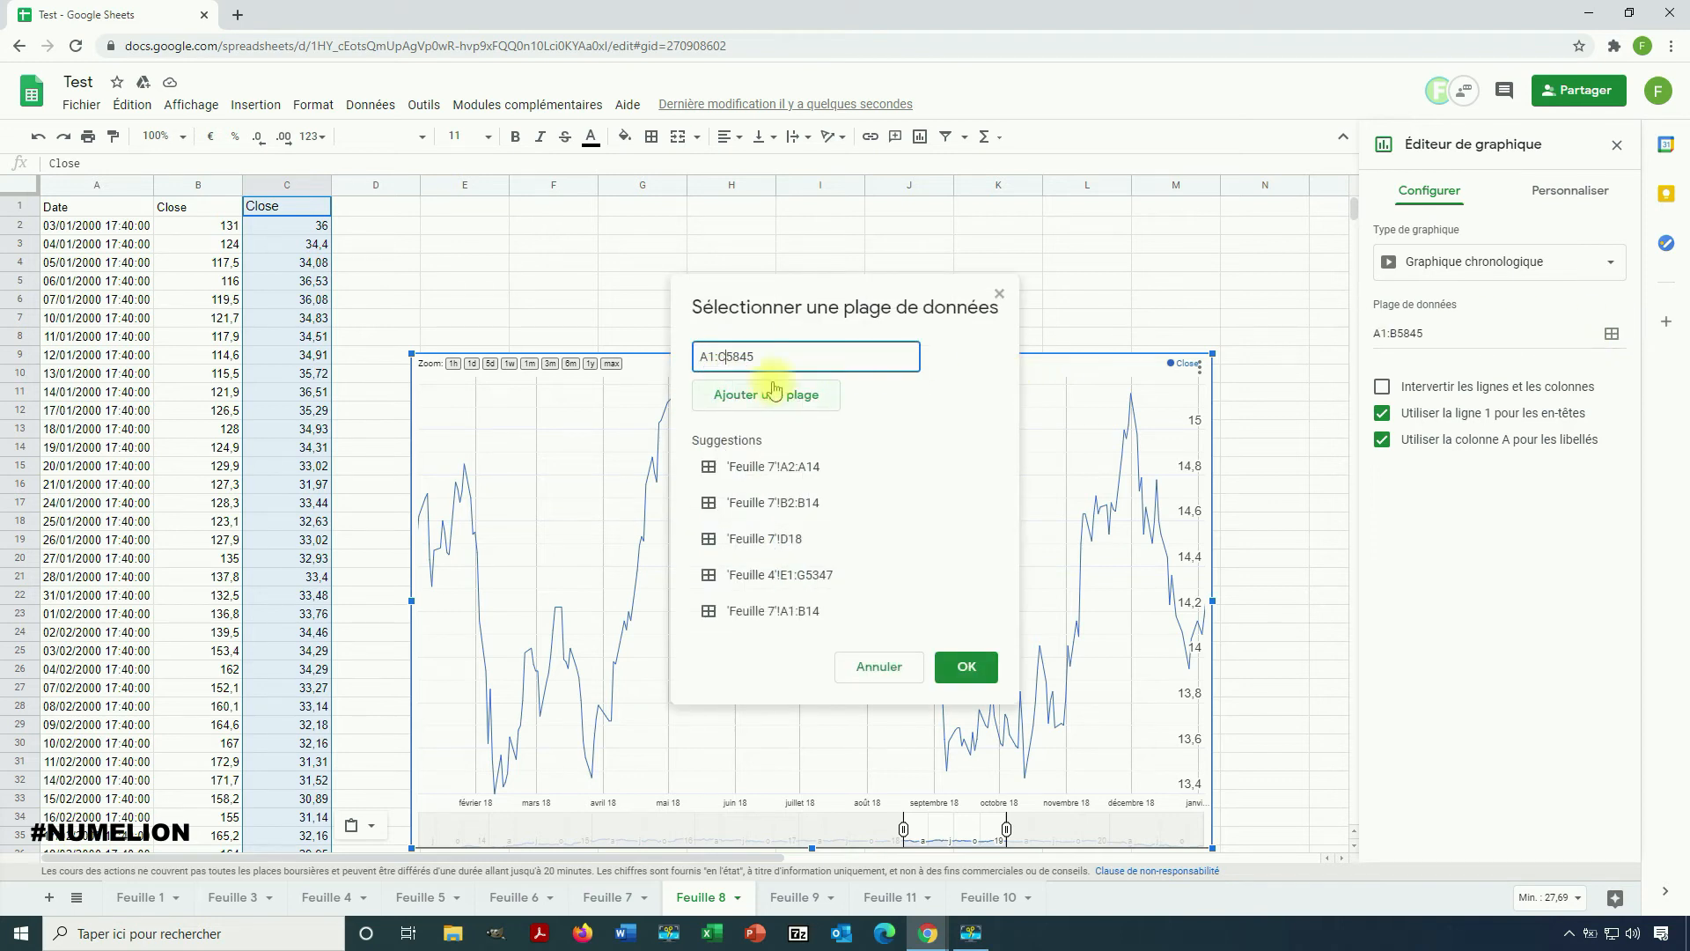
pyautogui.write('C')
pyautogui.click(966, 666)
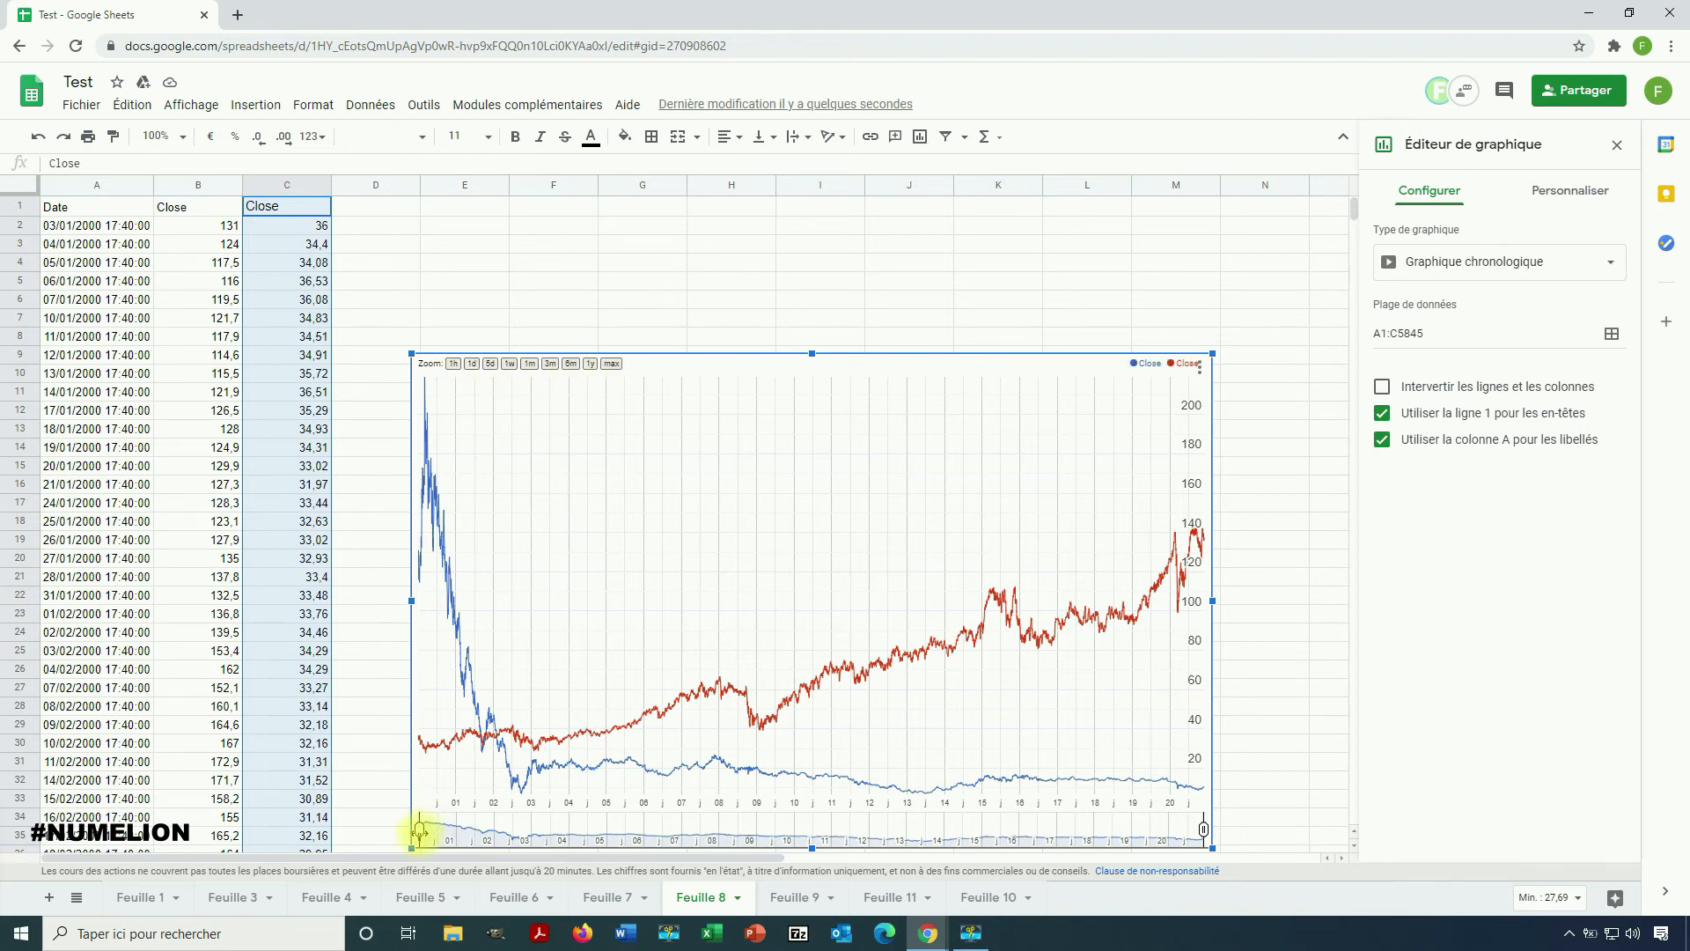
# Examine both price curves from about mid-2017 onward, and restore the chart's full period.
pyautogui.moveTo(419, 832); pyautogui.dragTo(1069, 831)
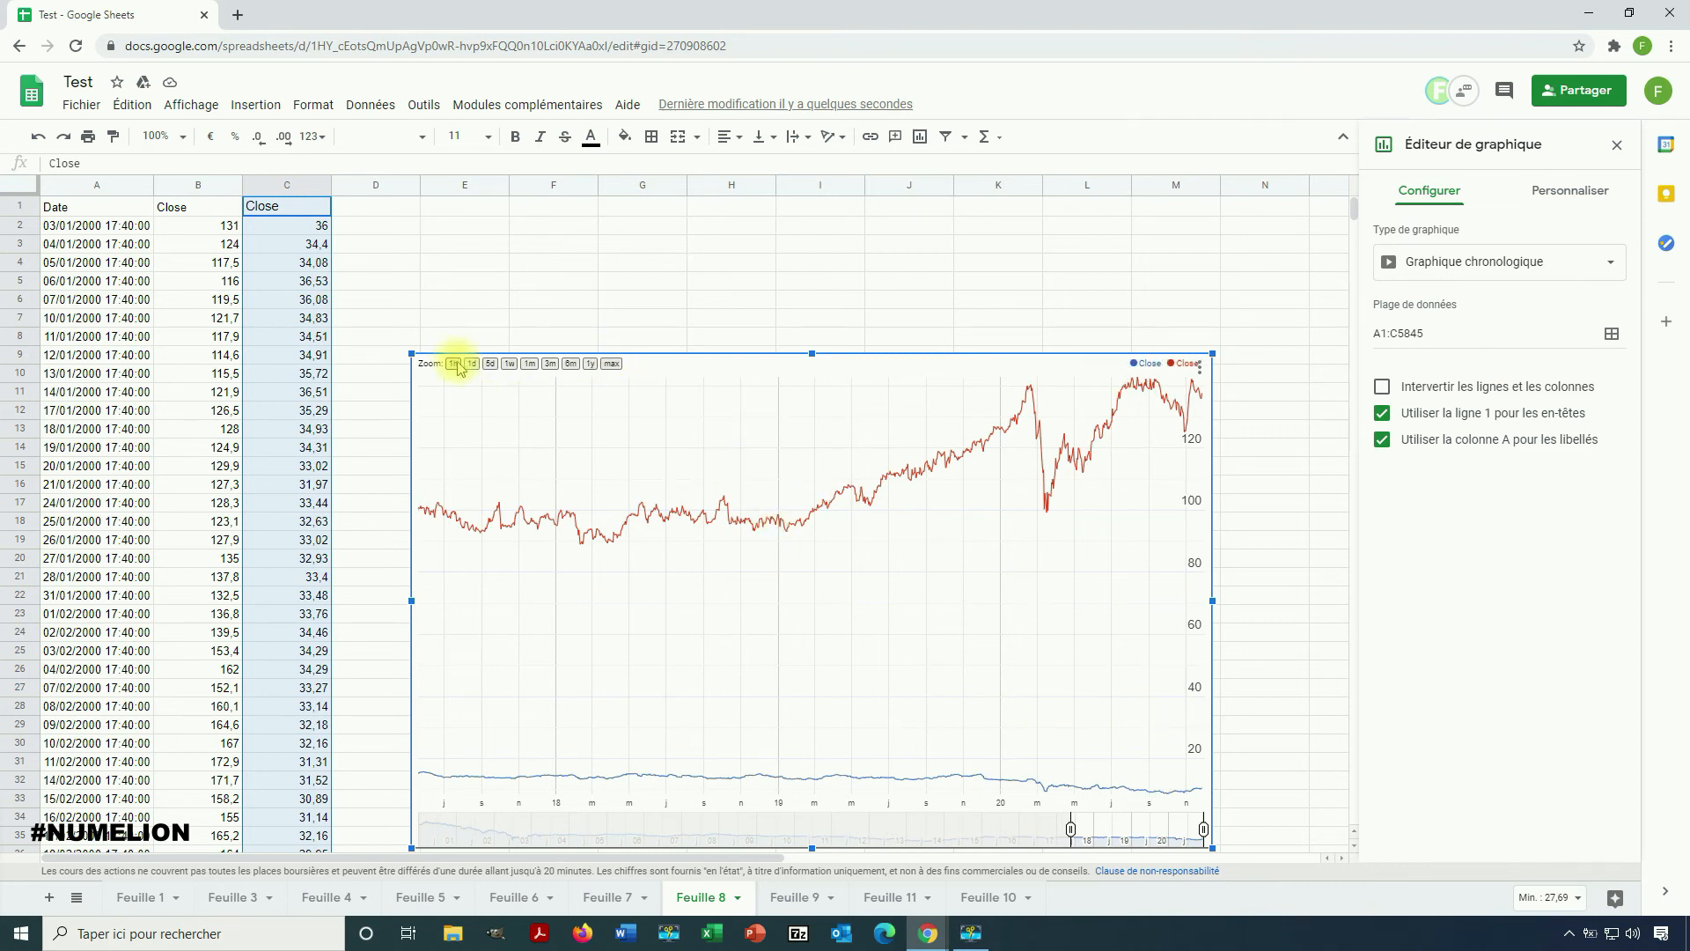
pyautogui.click(612, 364)
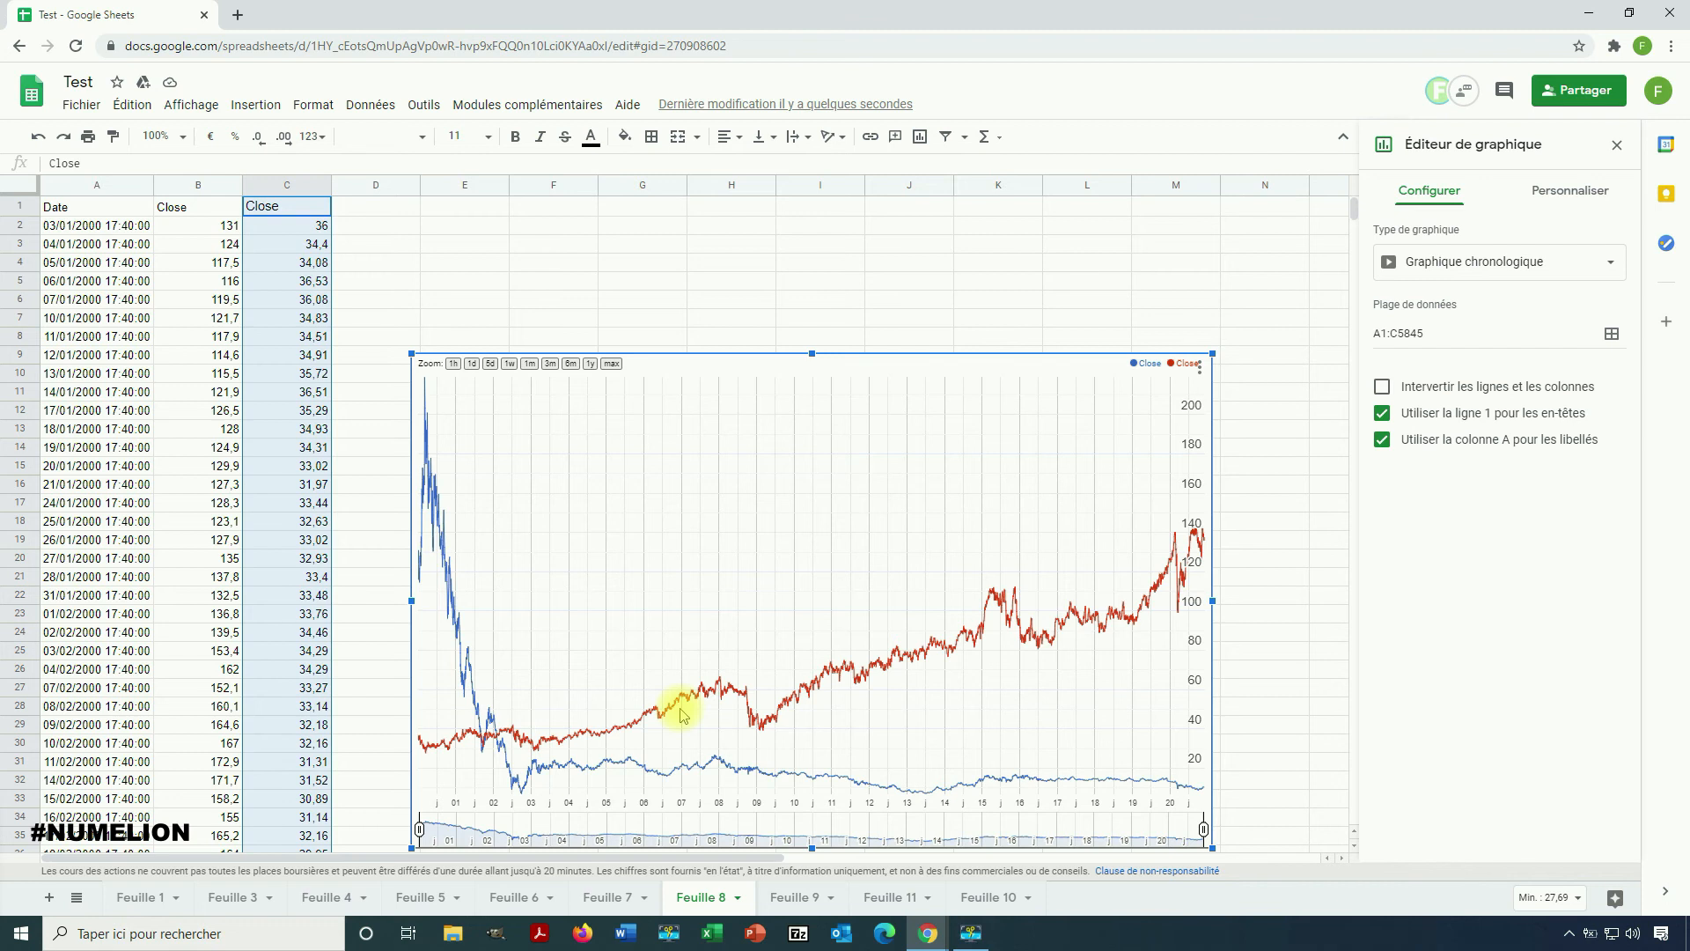
# Review the chart's Chronologie customization options, and return to its data configuration.
pyautogui.click(1566, 192)
pyautogui.click(1441, 234)
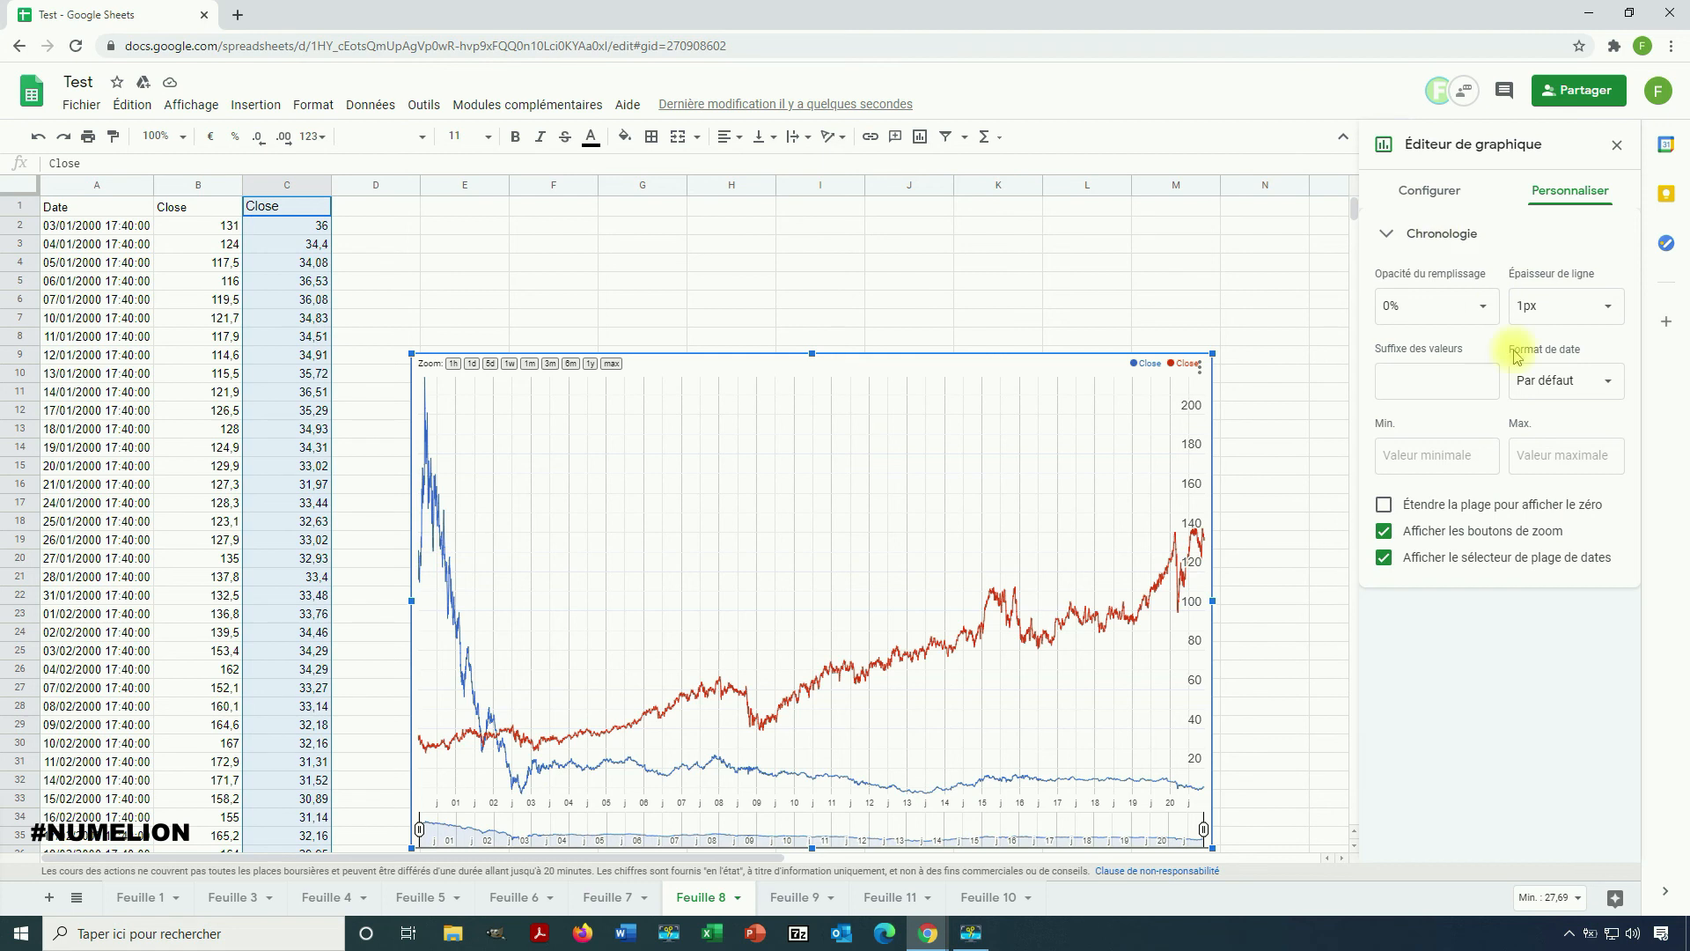
pyautogui.click(1428, 194)
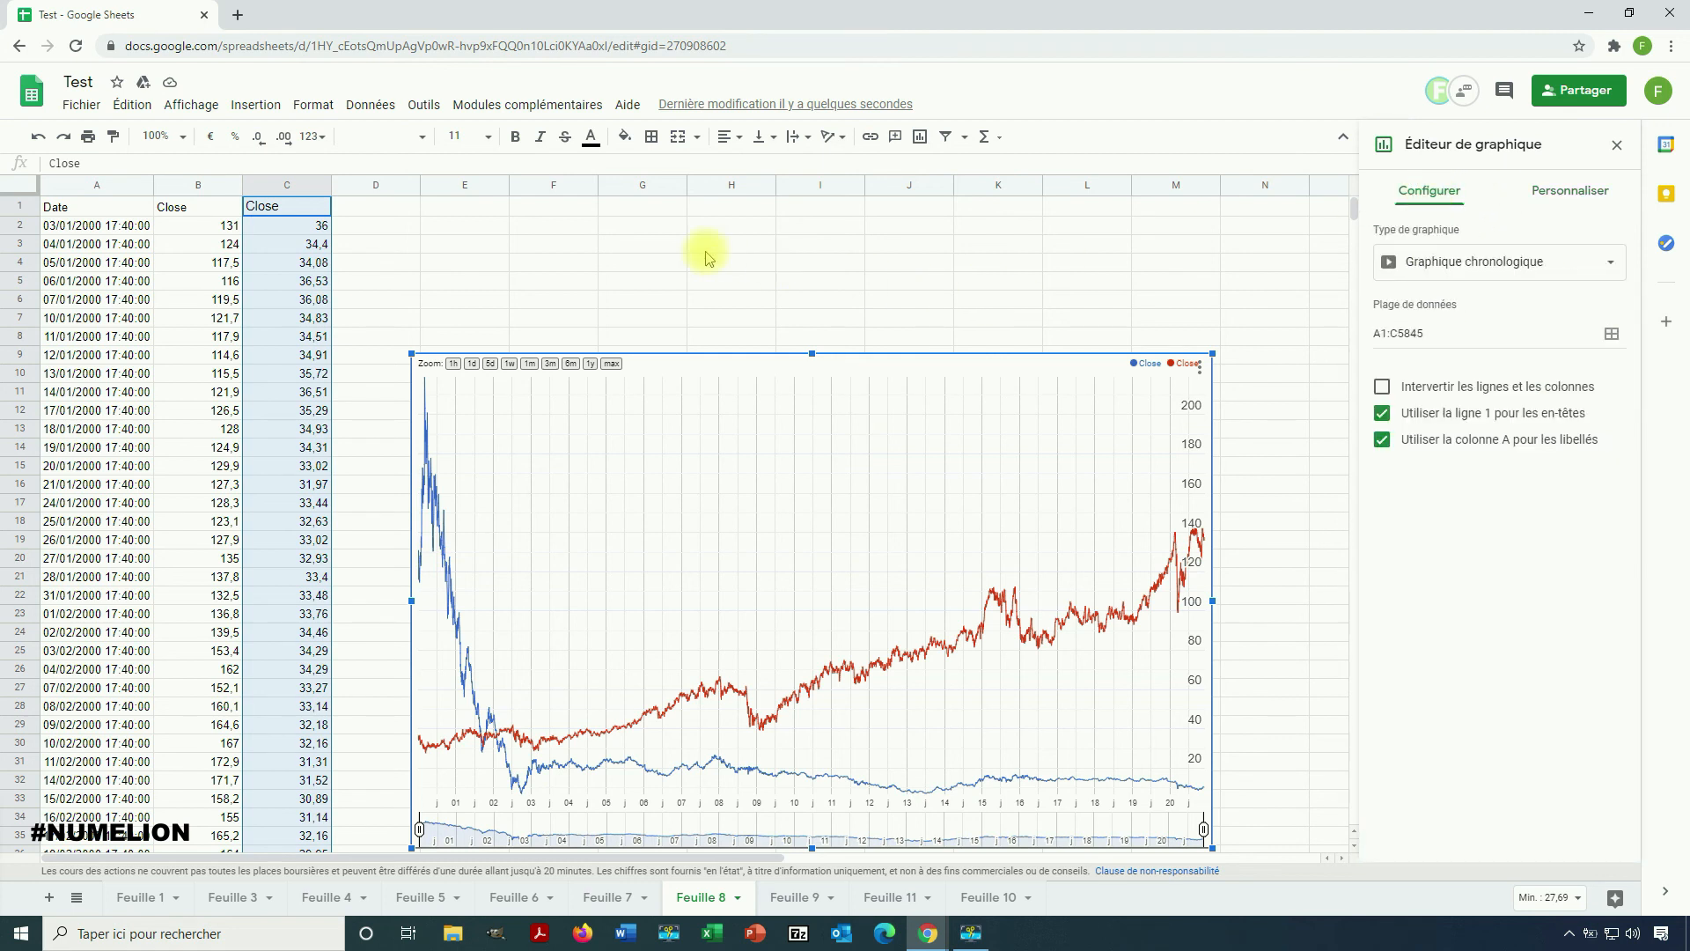